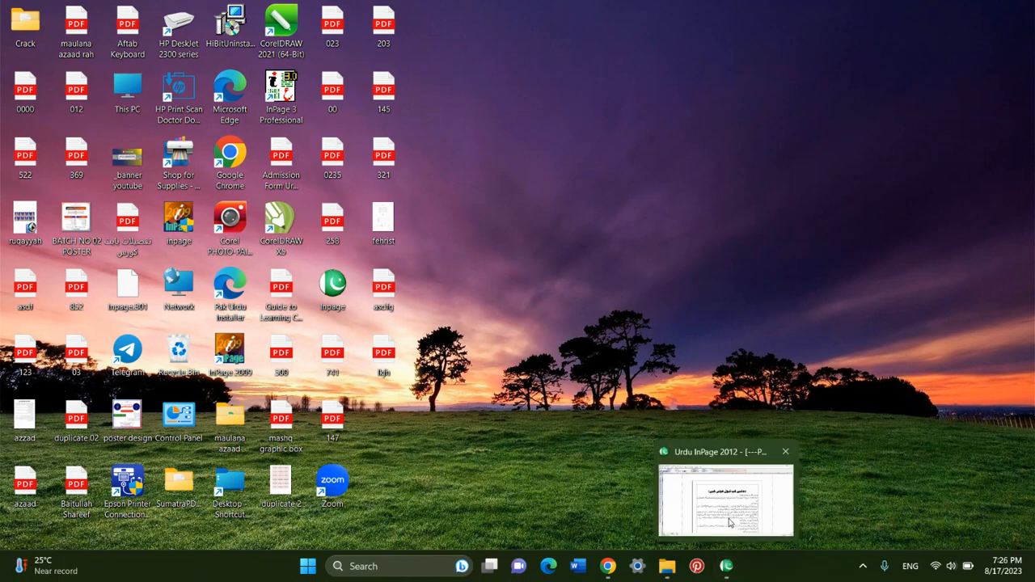
Switch to the open Urdu InPage document and place the text cursor at the start of the first body paragraph
left_click(731, 527)
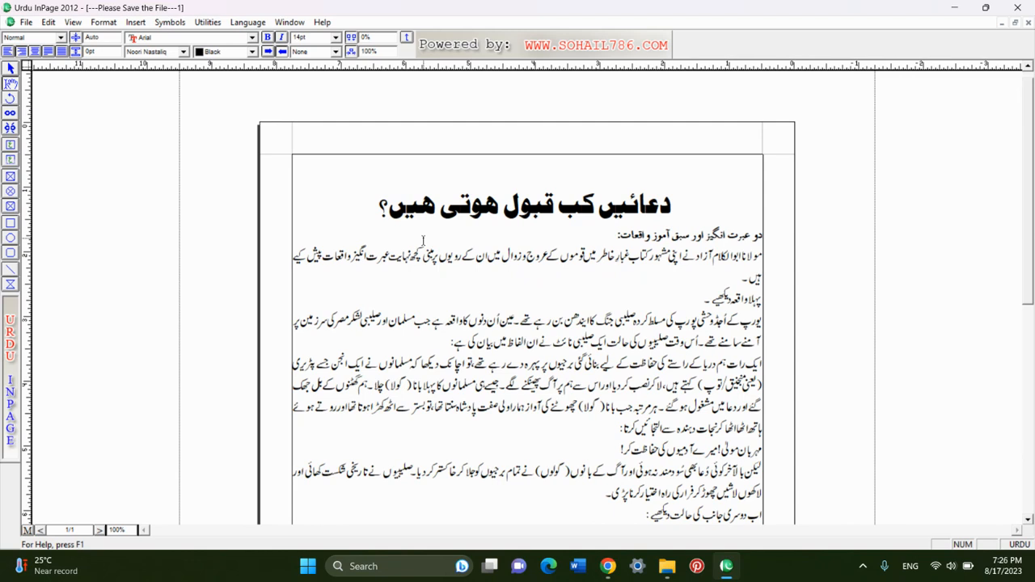
left_click(108, 24)
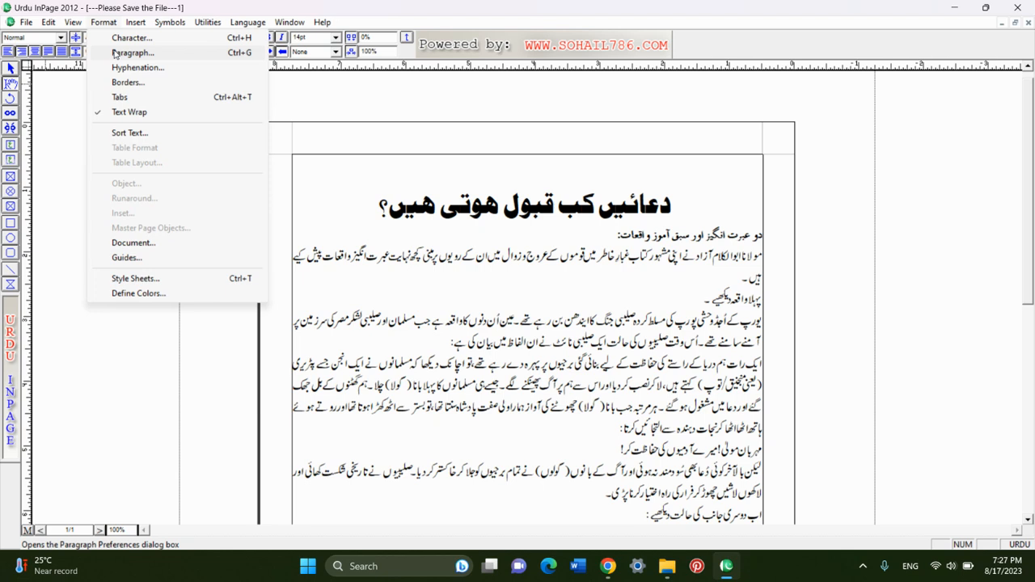
left_click(473, 256)
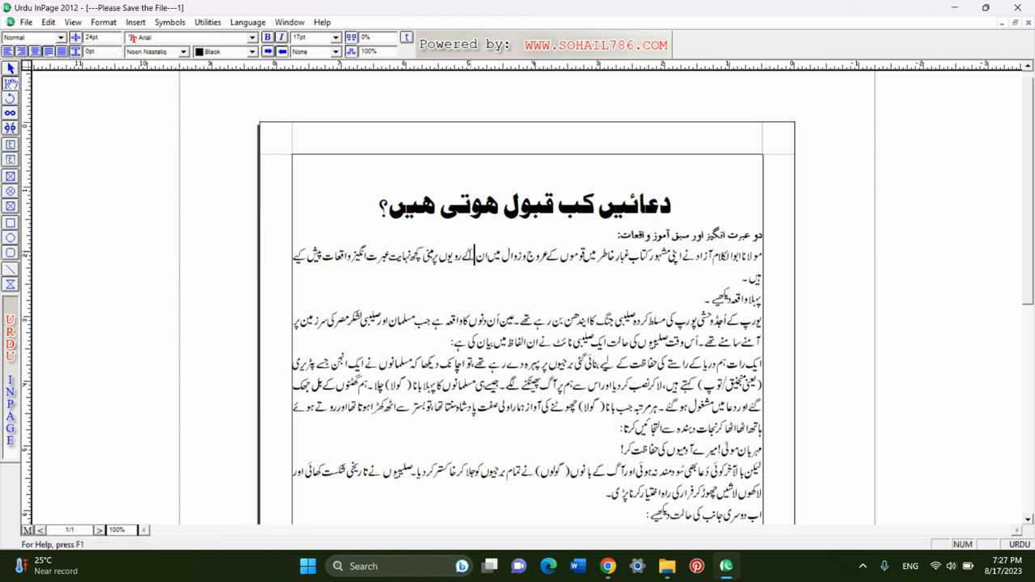
left_click(299, 255)
left_click(638, 300)
left_click(760, 255)
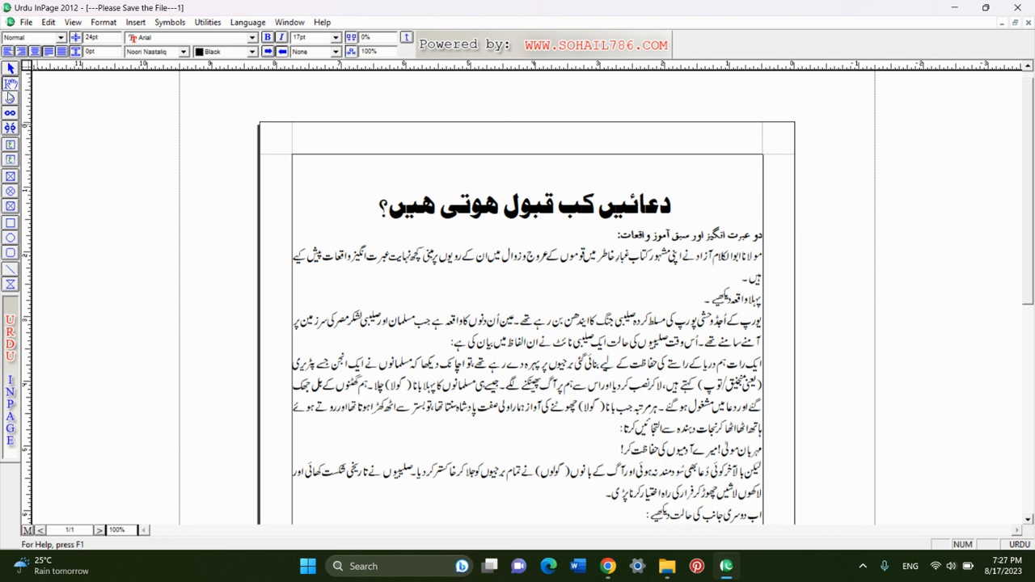
Select the page's text box and give it a black dashed border 5 pt thick
left_click(9, 69)
left_click(255, 161)
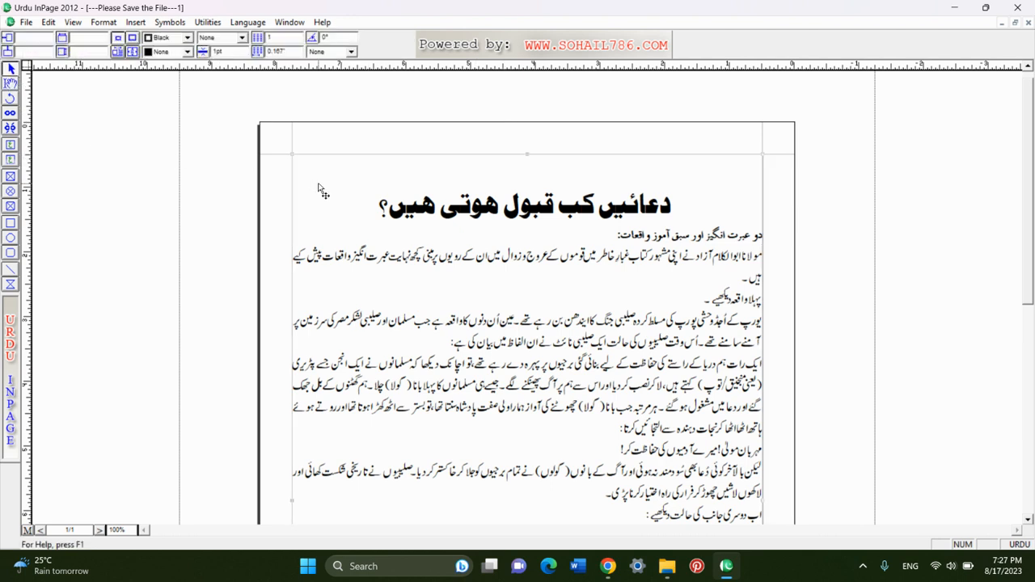
left_click(208, 41)
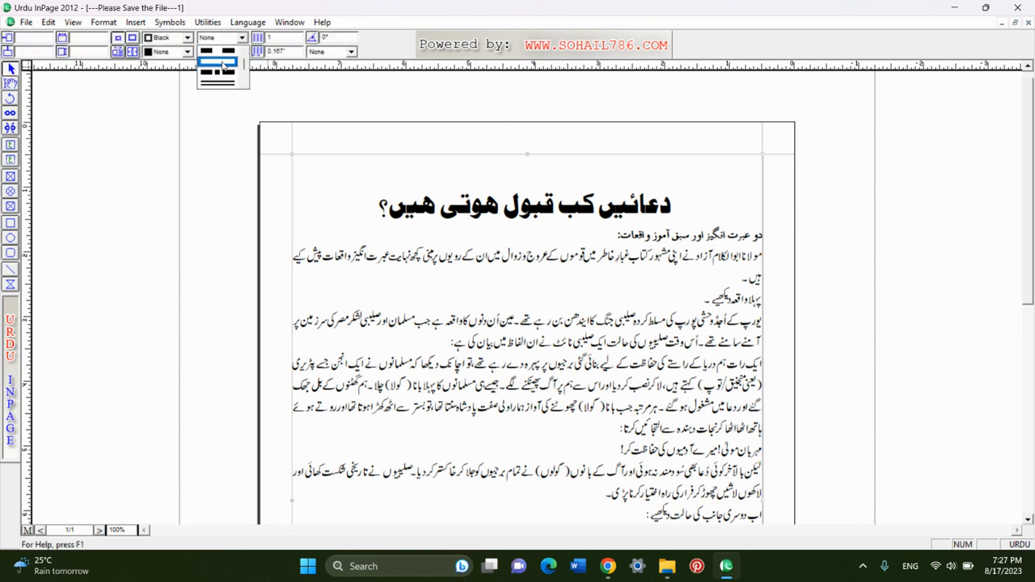
left_click(219, 61)
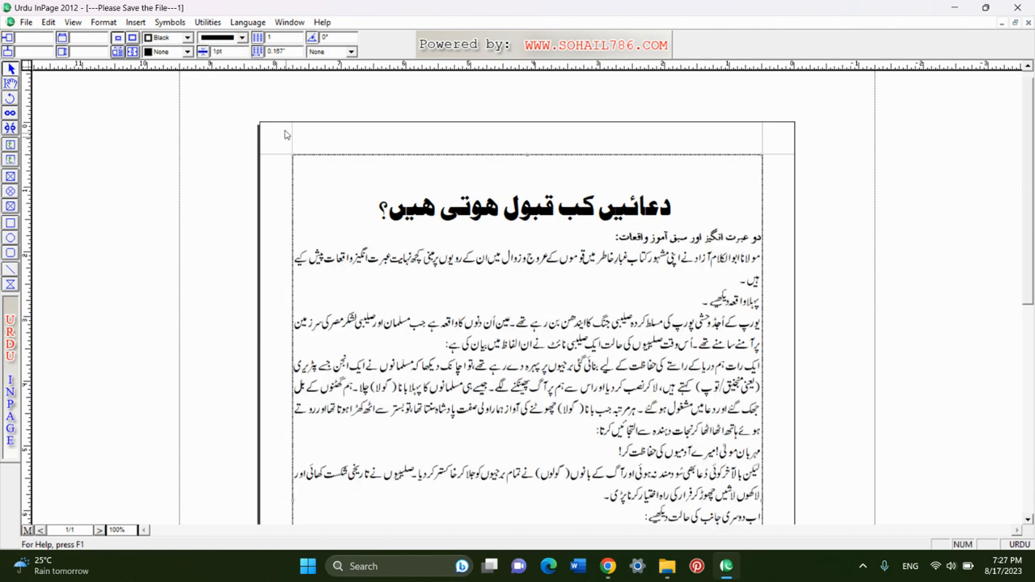
double_click(239, 51)
type("5")
key("Return")
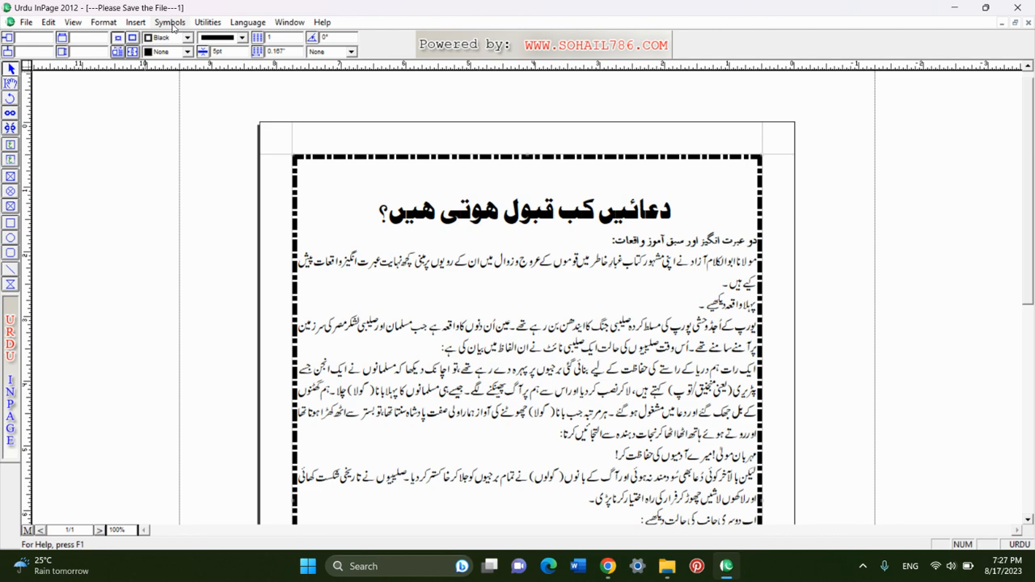
Set the text box's border style to None
left_click(210, 38)
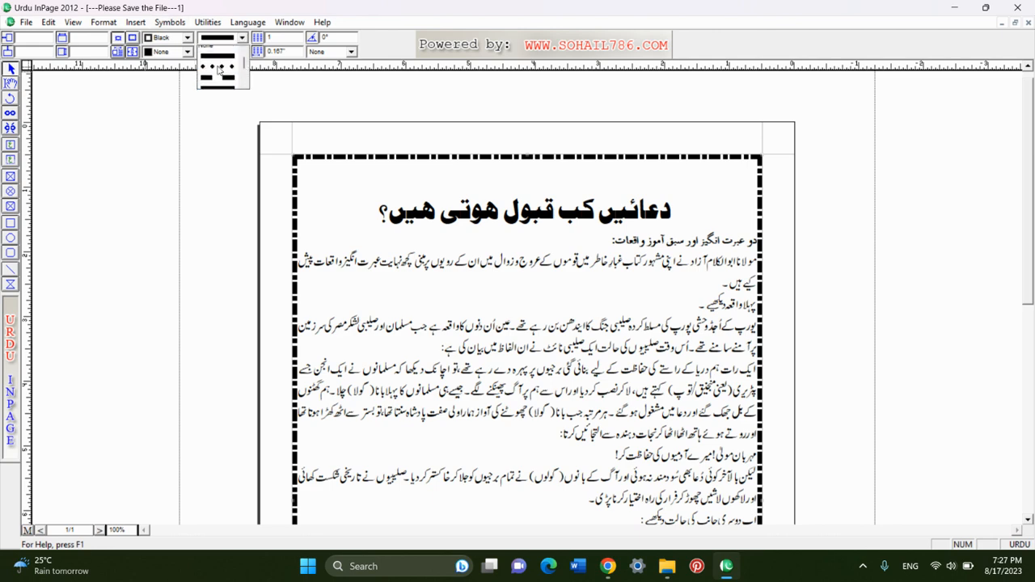
left_click(223, 84)
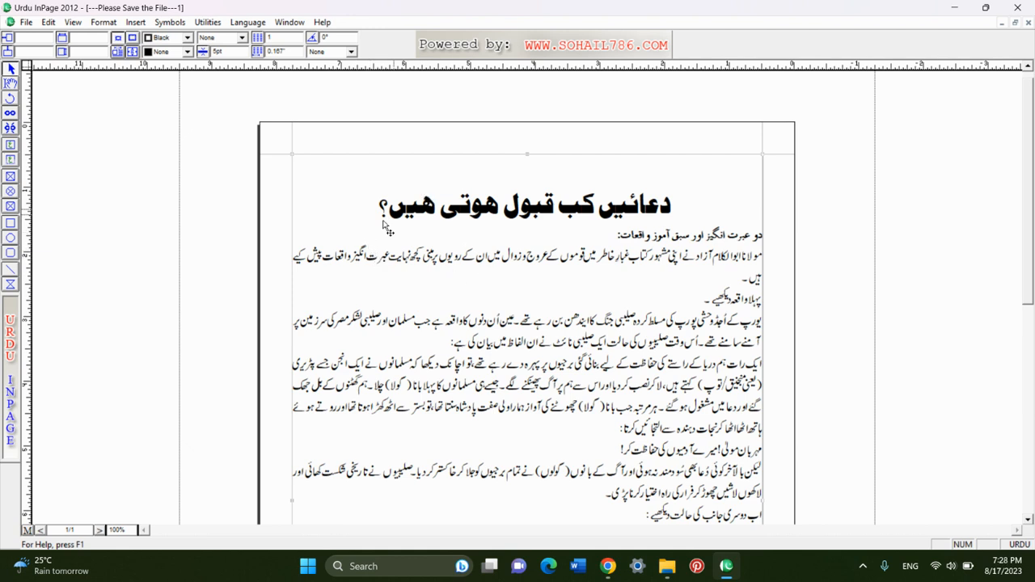
Examine the alignment options in the first body paragraph's Paragraph Preferences, leaving the settings as they are
left_click(11, 84)
left_click(479, 257)
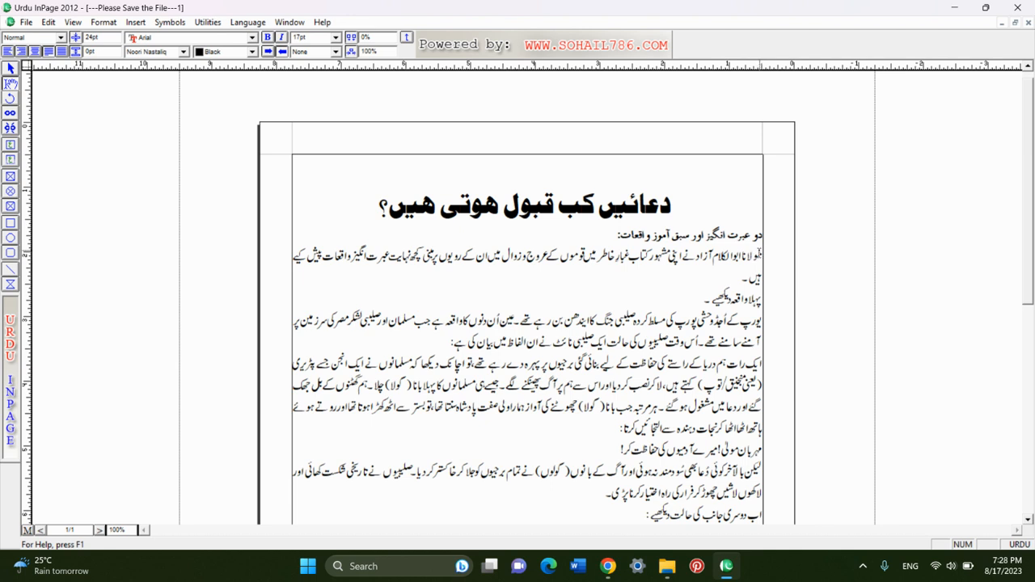
left_click(743, 257)
left_click(104, 22)
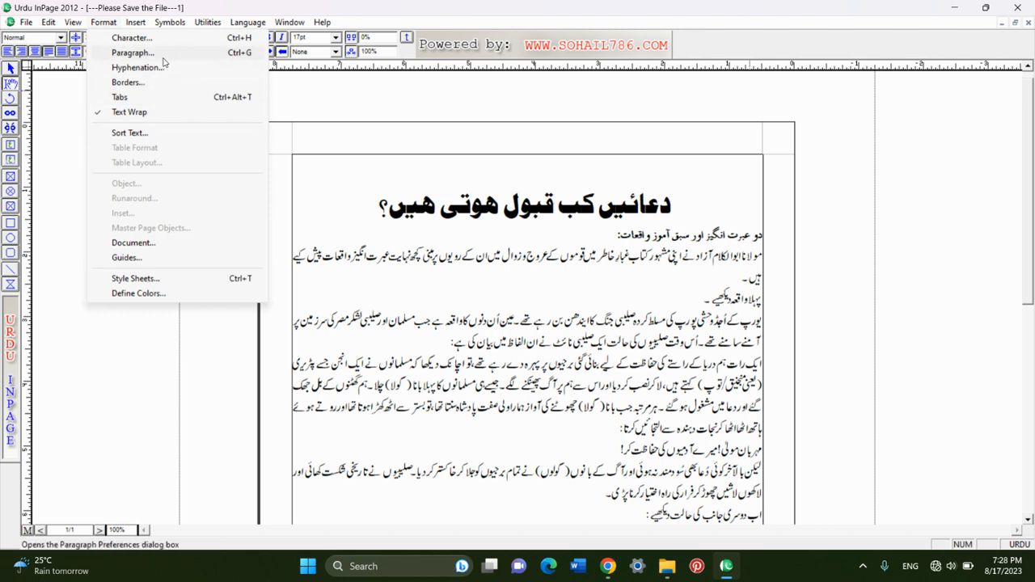
left_click(163, 53)
left_click_drag(510, 193, 510, 159)
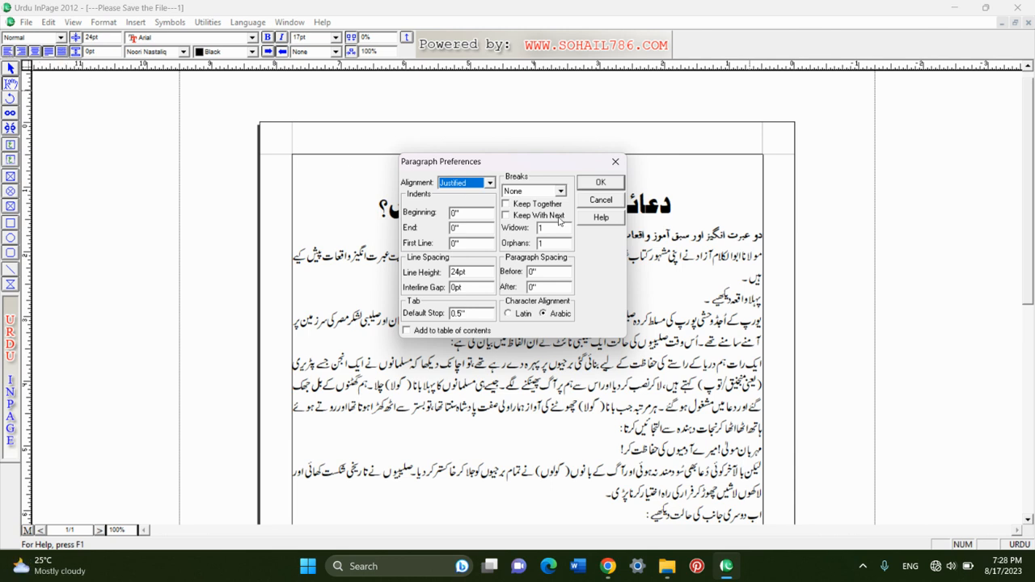
left_click(489, 184)
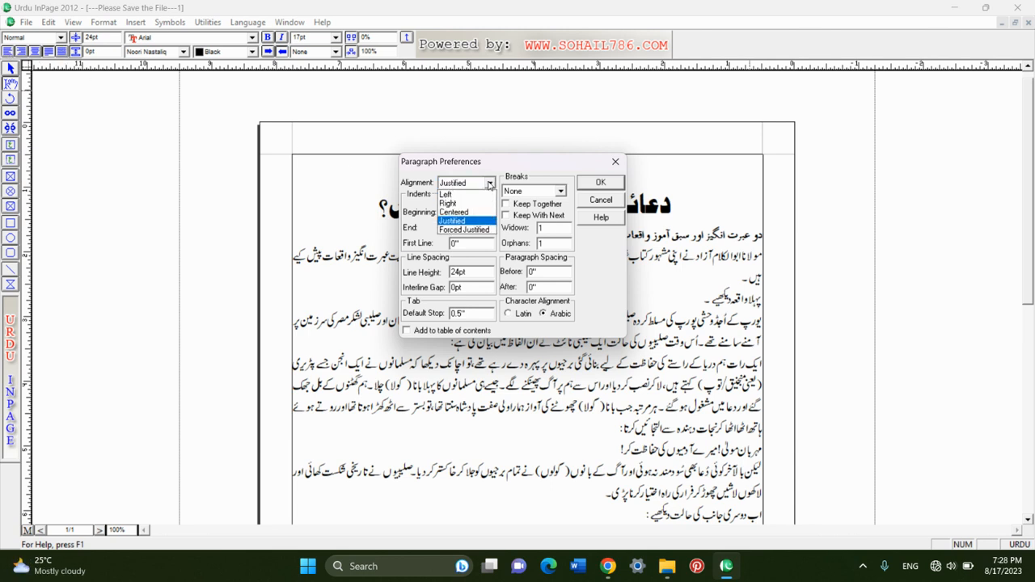
left_click(613, 164)
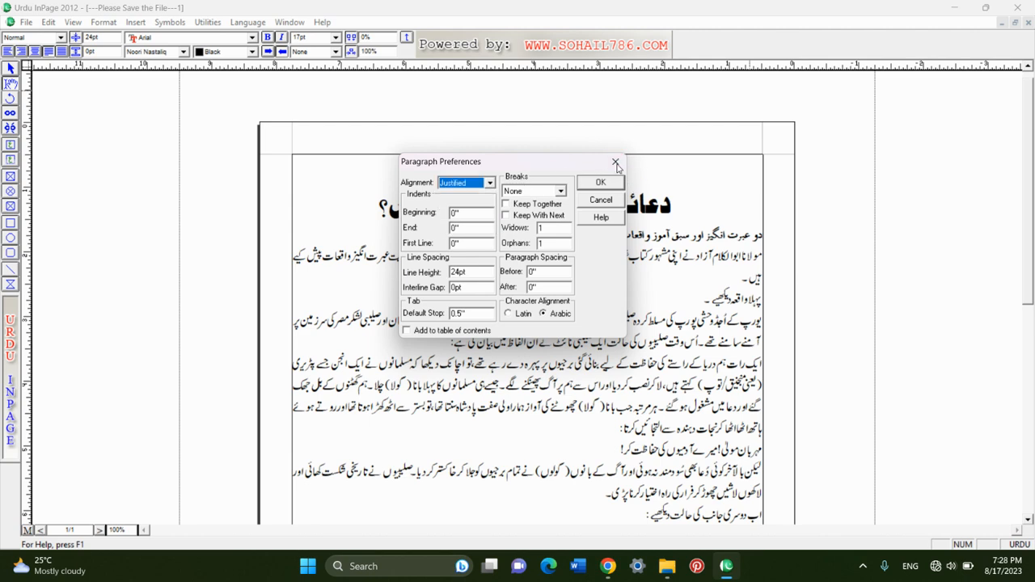
left_click(615, 162)
Select all the text from the subheading below the title to the end and set its paragraph alignment to Justified
left_click(695, 204)
left_click_drag(760, 235, 523, 426)
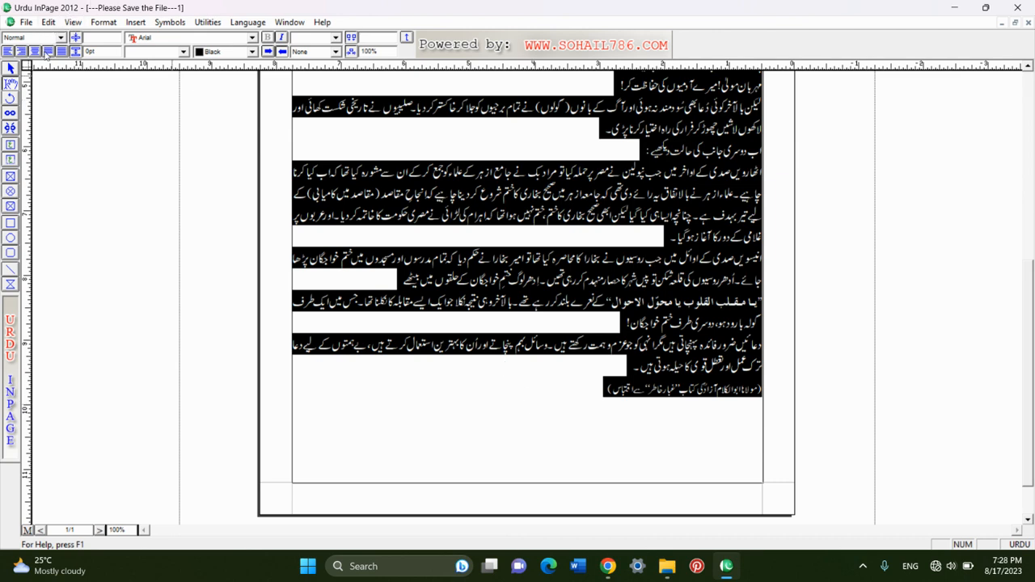
left_click(48, 52)
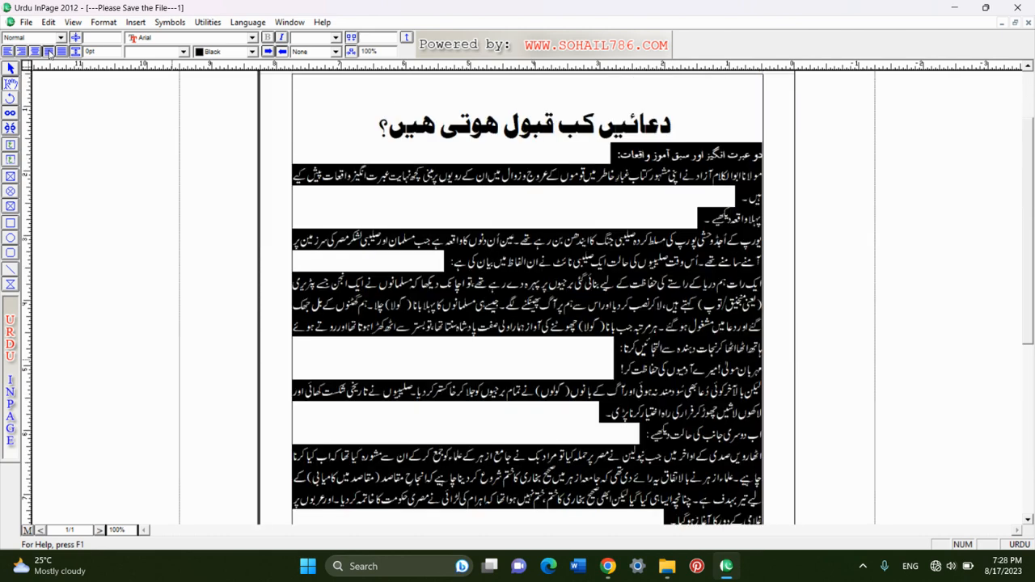
left_click(105, 22)
left_click(134, 54)
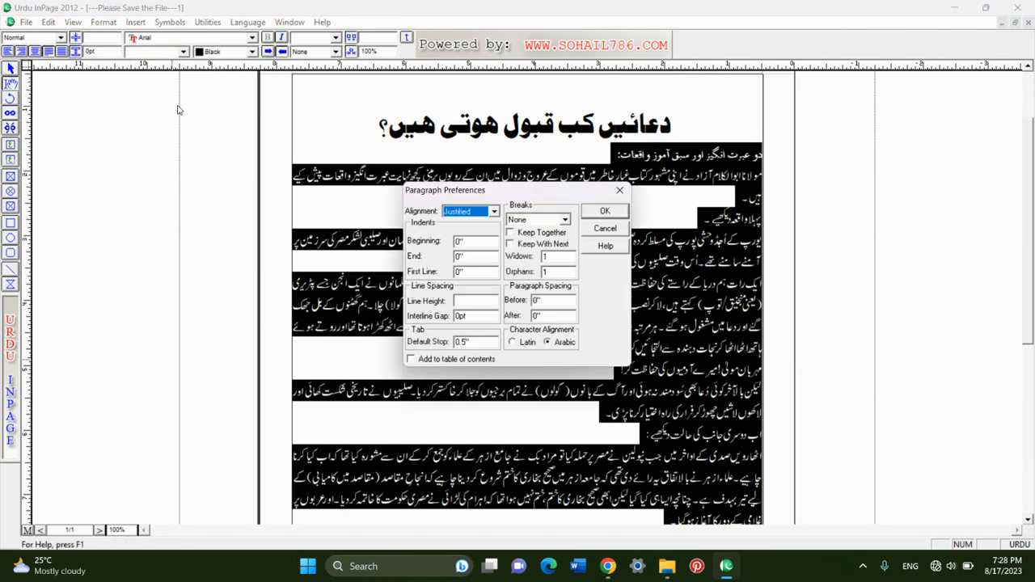
left_click(484, 211)
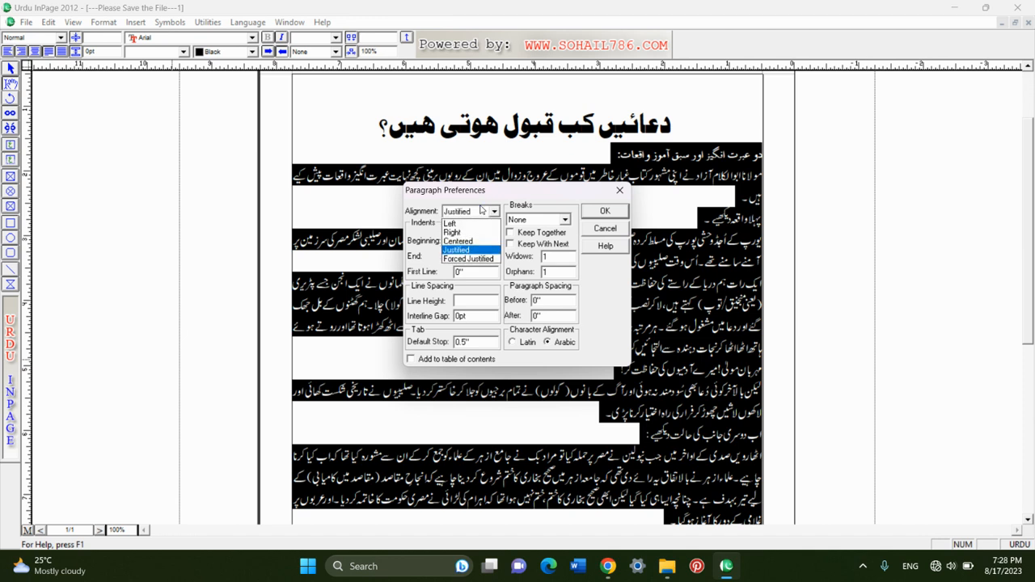
left_click(482, 248)
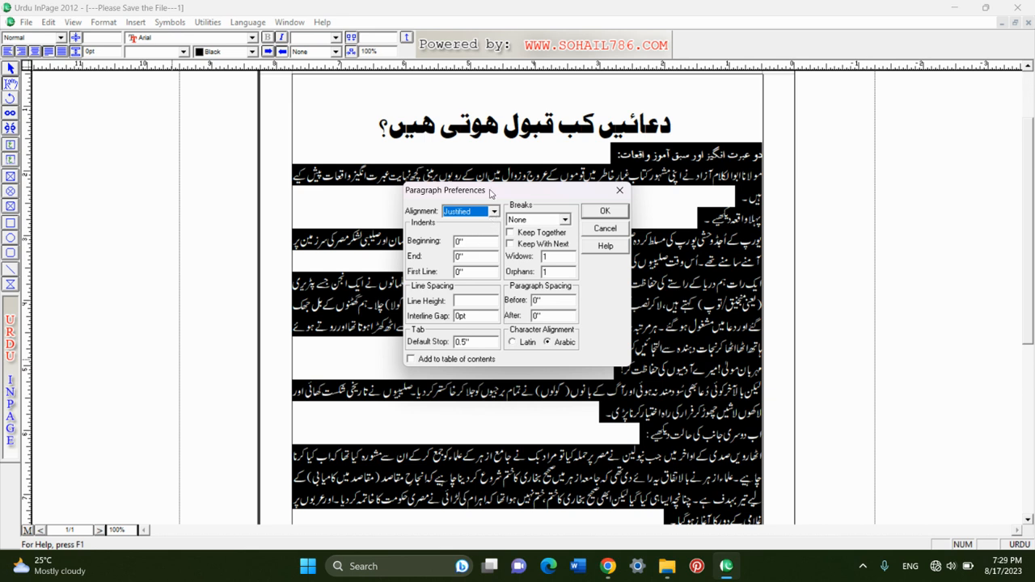
Set the beginning indent of the selected body text to 0.1 inch and apply it
left_click_drag(492, 194, 494, 154)
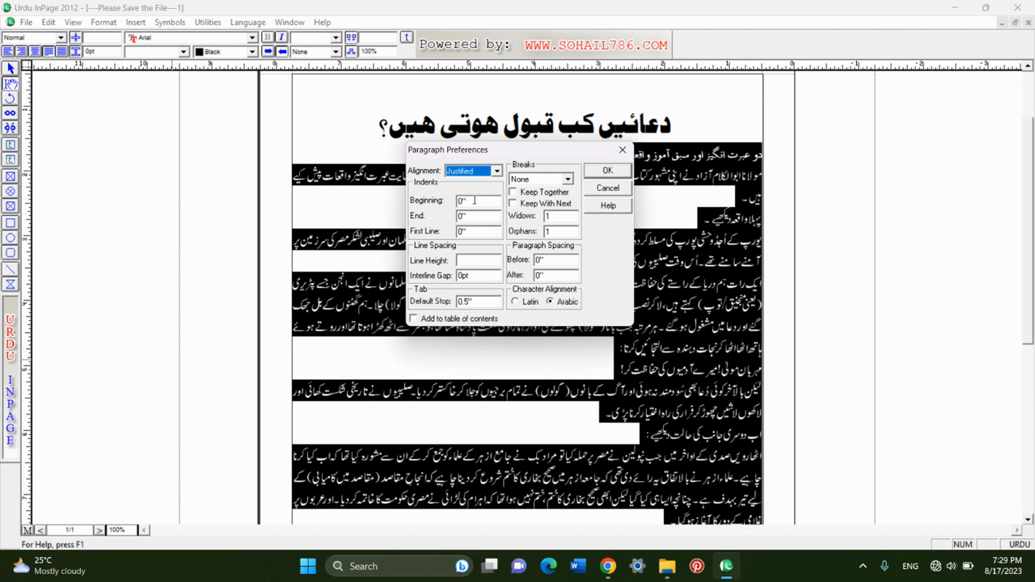
left_click_drag(474, 199, 443, 206)
left_click(475, 202)
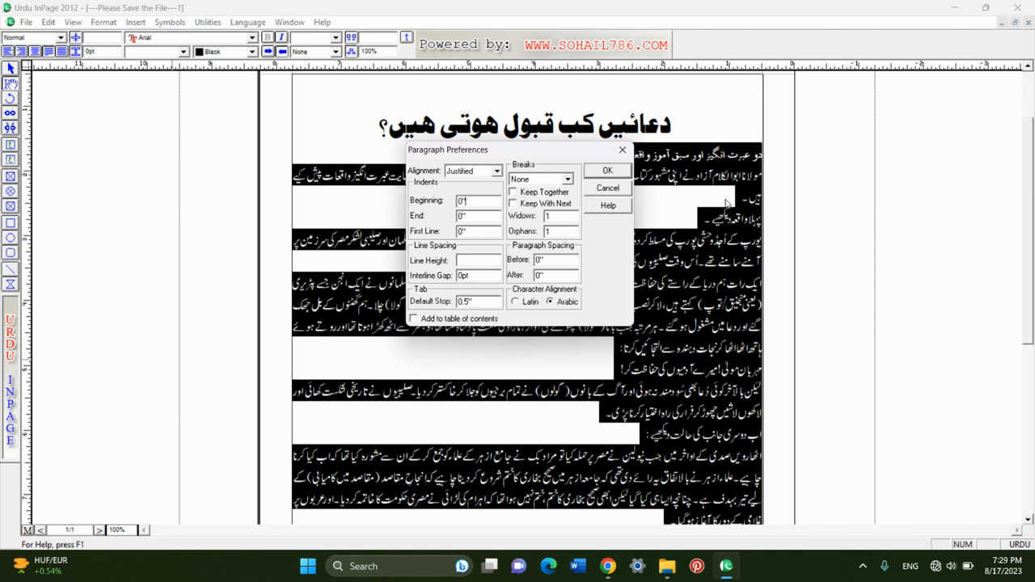
double_click(488, 201)
type("0")
left_click(608, 172)
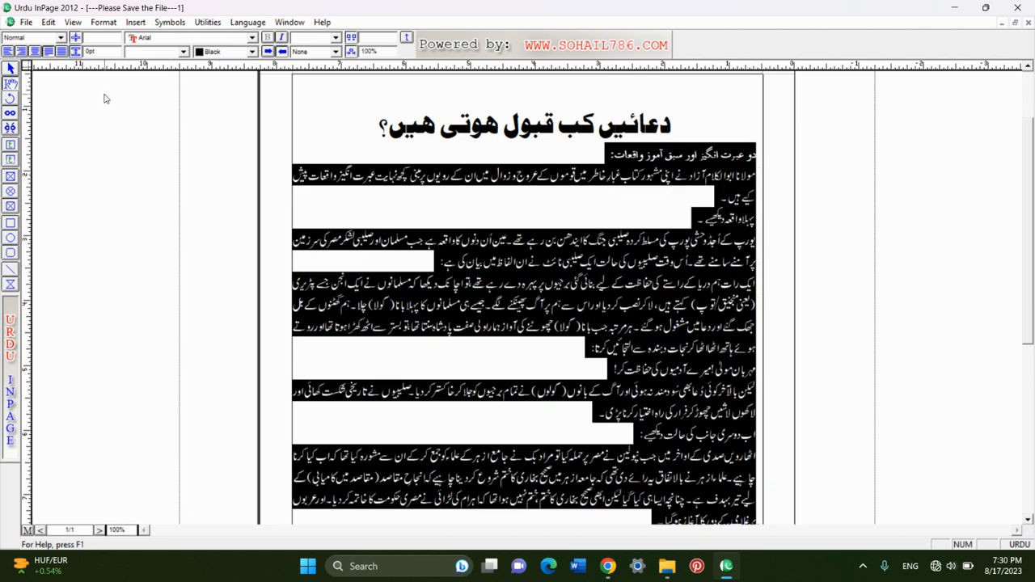
Set the end indent of the selected body text to 0.1 inch in its Paragraph Preferences
left_click(104, 23)
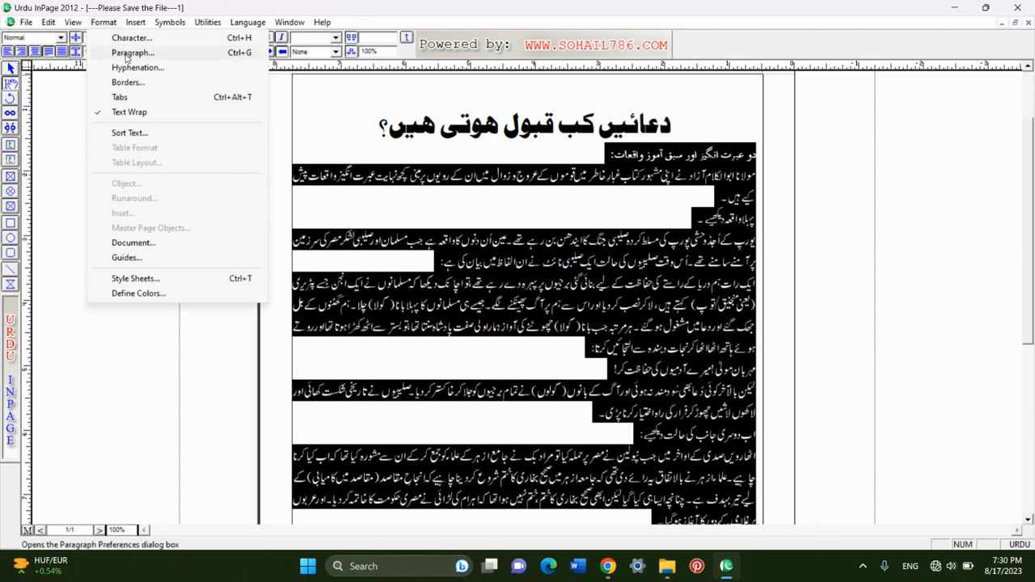
left_click(123, 53)
double_click(458, 256)
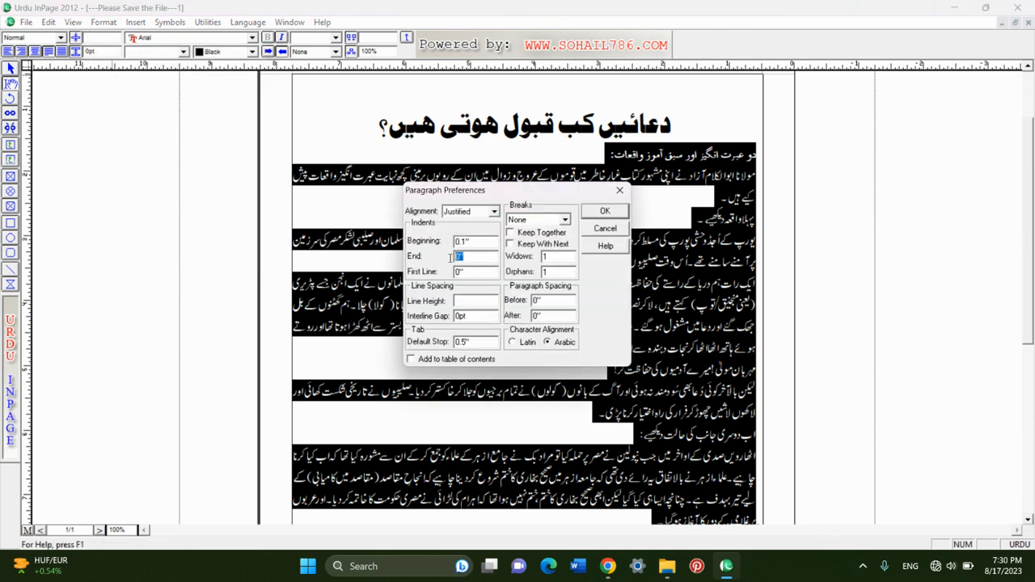
type("0")
left_click(608, 212)
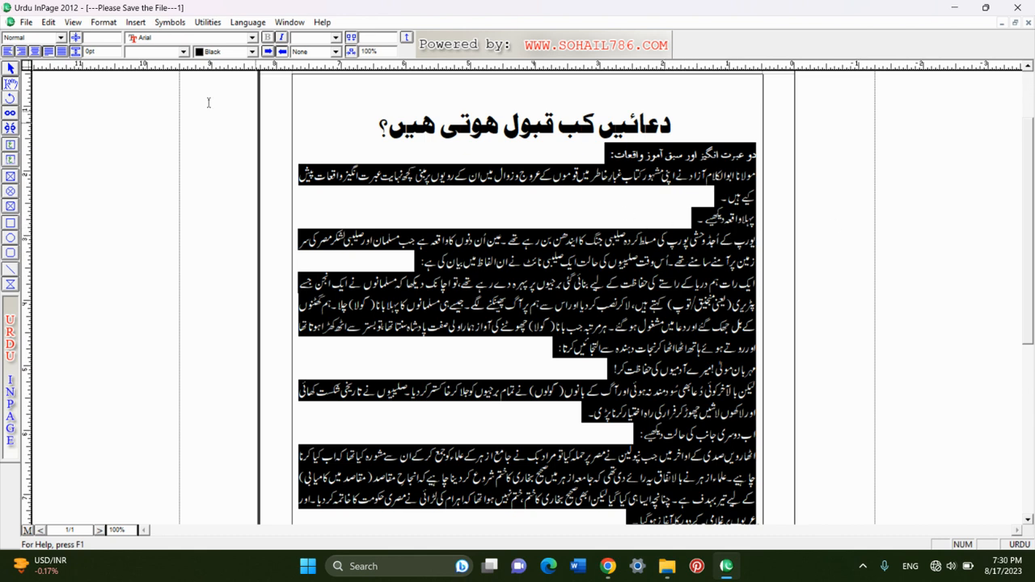
Add a first-line indent to the selected body paragraphs and deselect the text
left_click(104, 21)
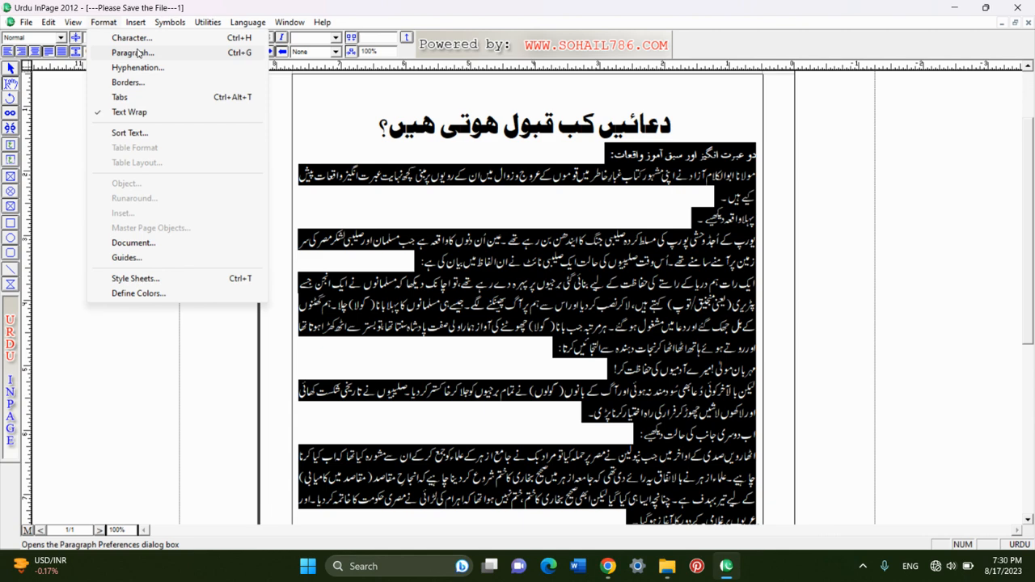
left_click(134, 53)
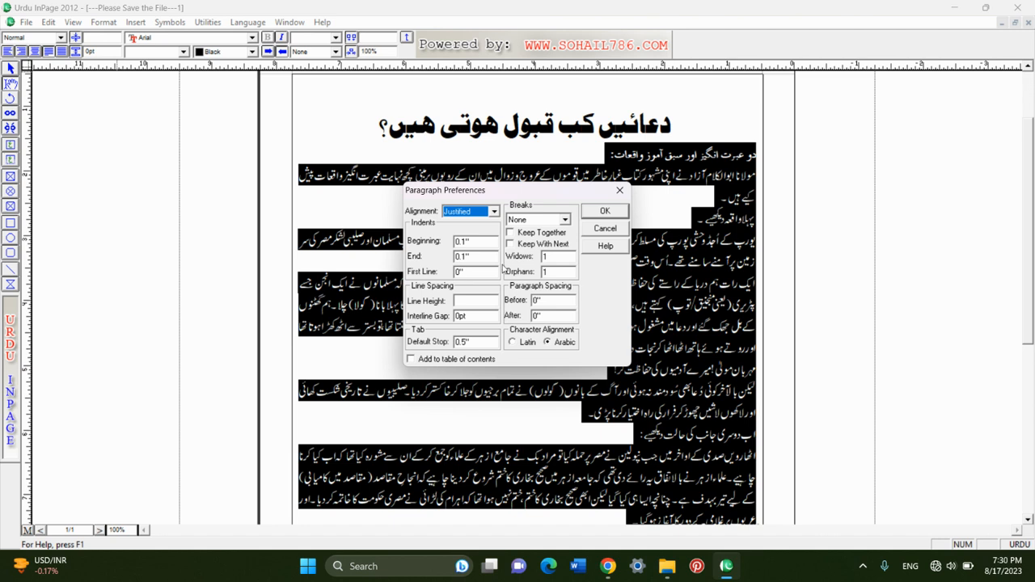
left_click_drag(473, 271, 441, 276)
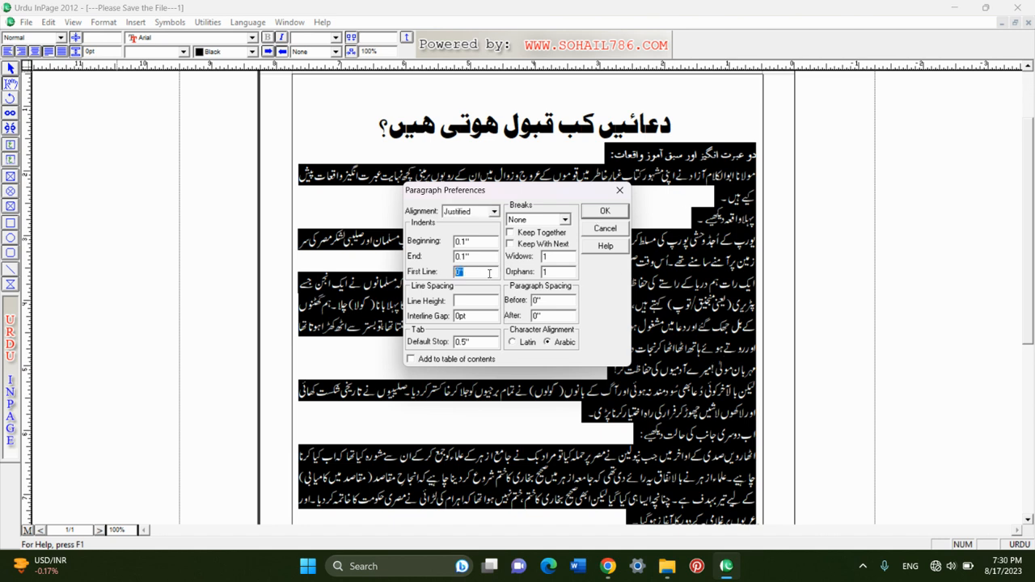
type("0")
left_click(604, 211)
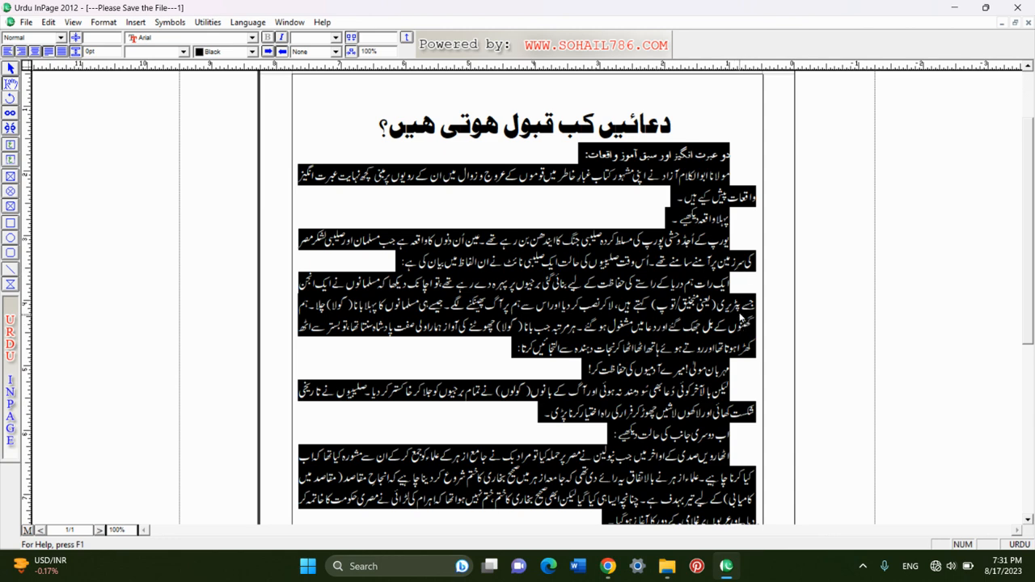
left_click(726, 227)
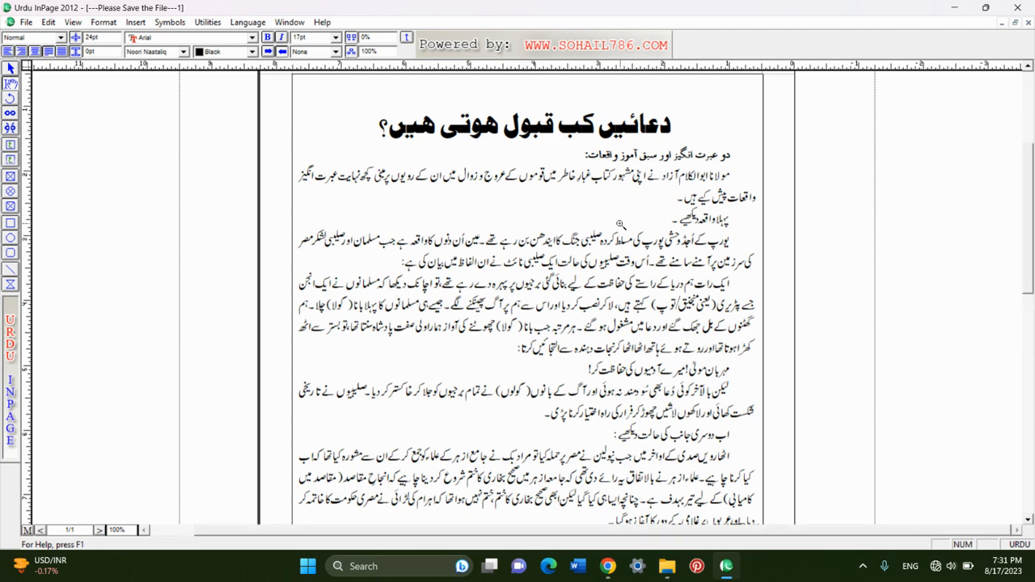
Select the page's text box and apply a dashed border style around it
left_click(619, 226, "ctrl")
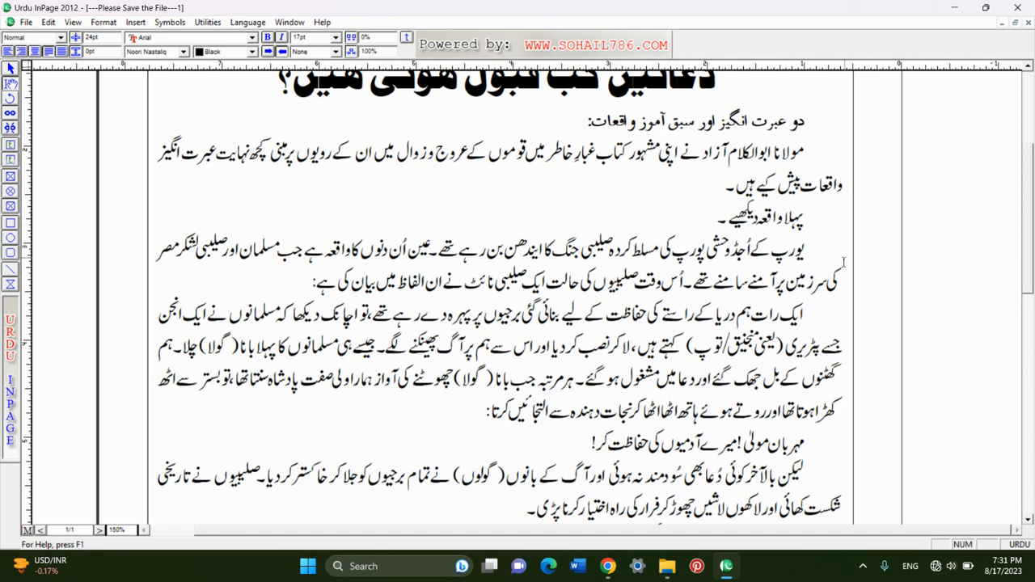
left_click(10, 69)
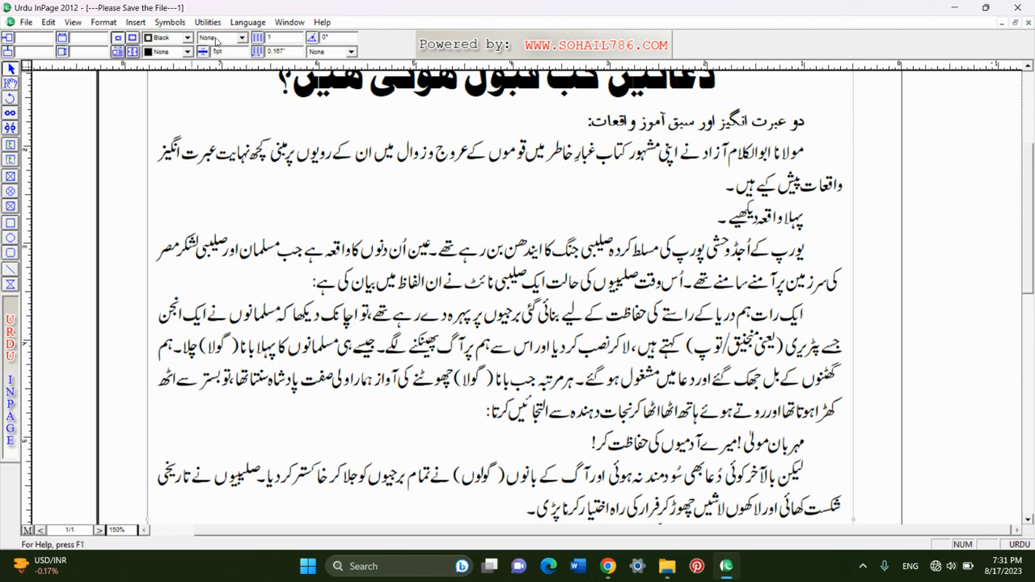
left_click(216, 39)
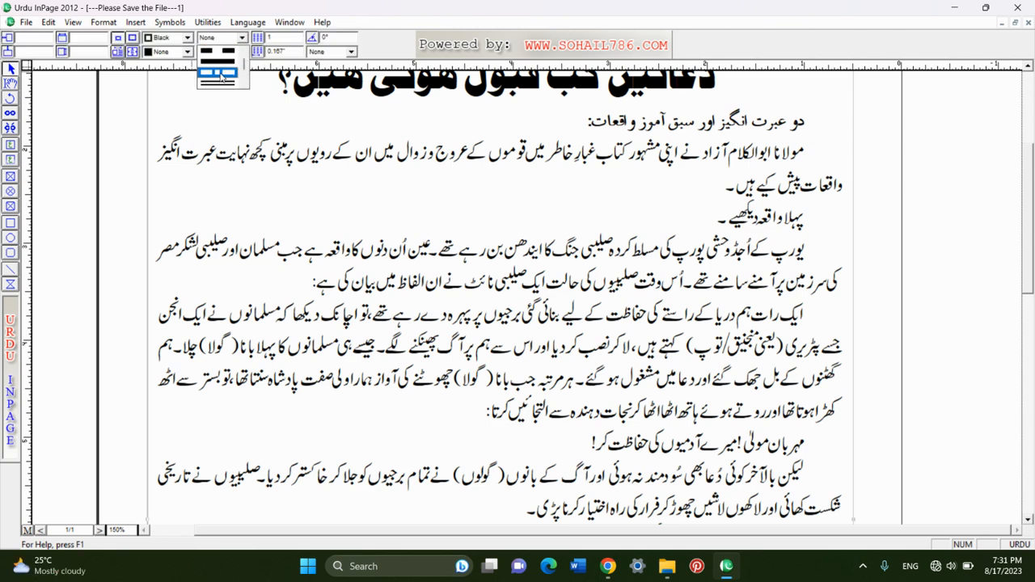
left_click(222, 75)
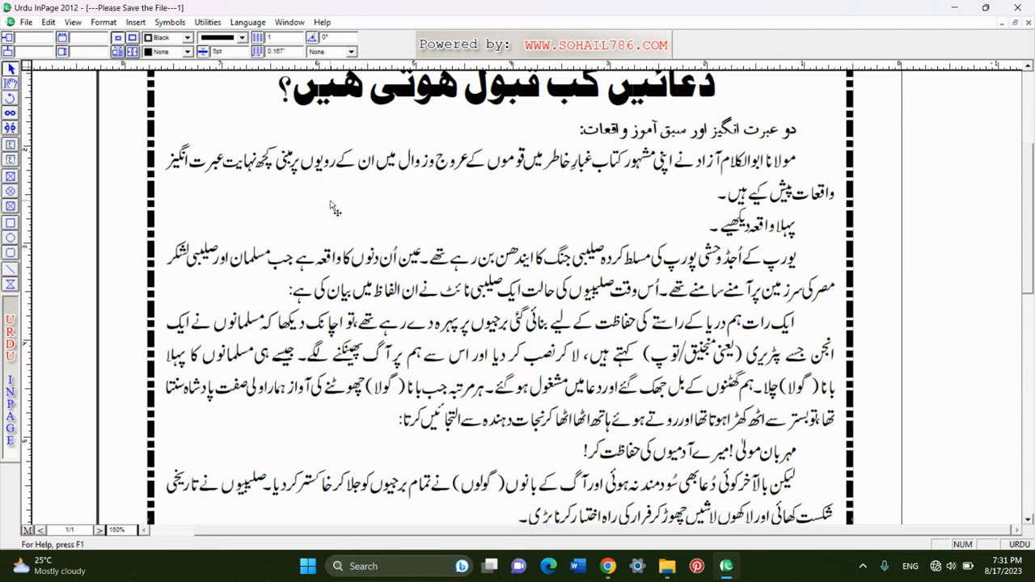
key("ctrl+0")
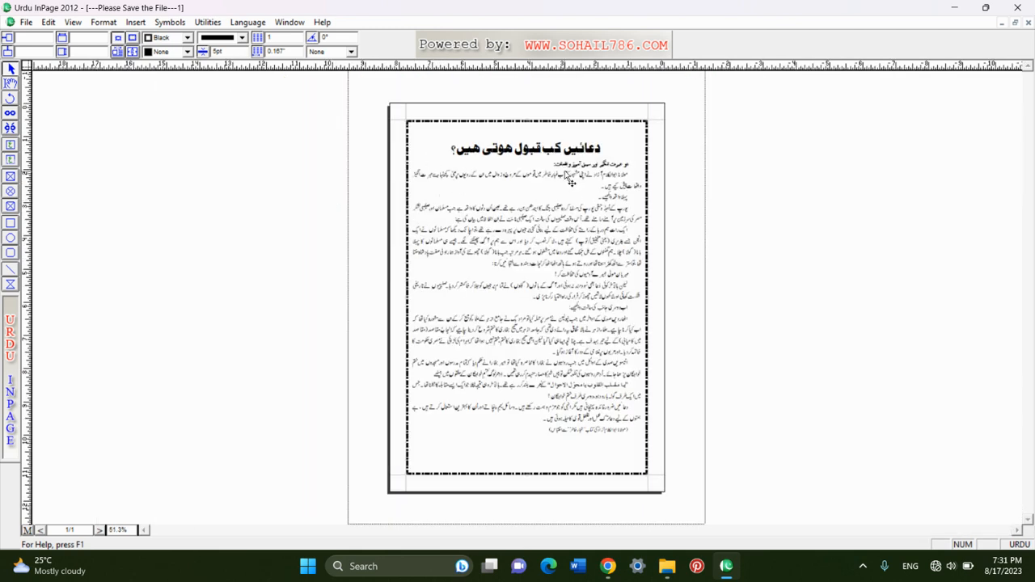
key("ctrl+6")
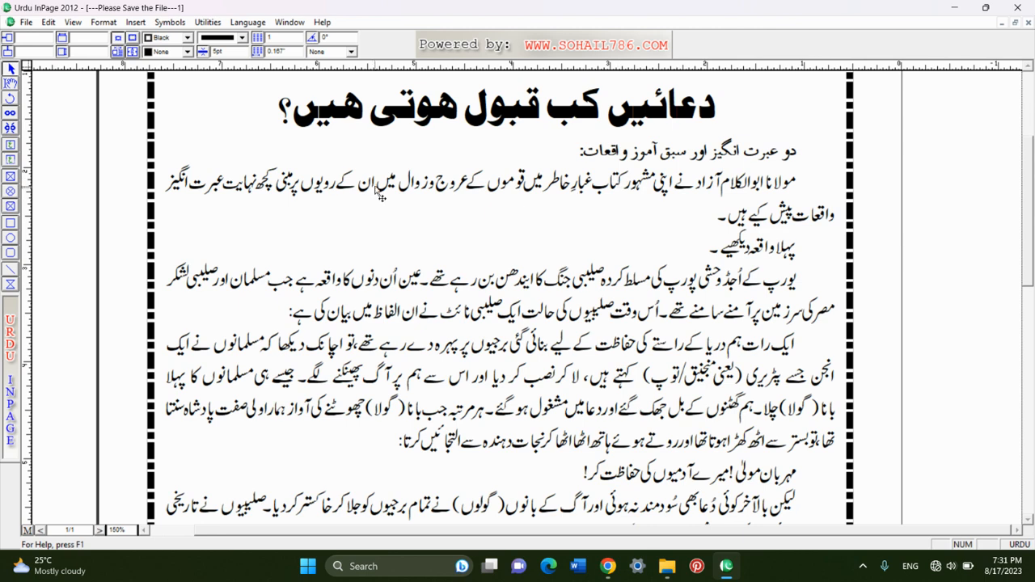
left_click(12, 82)
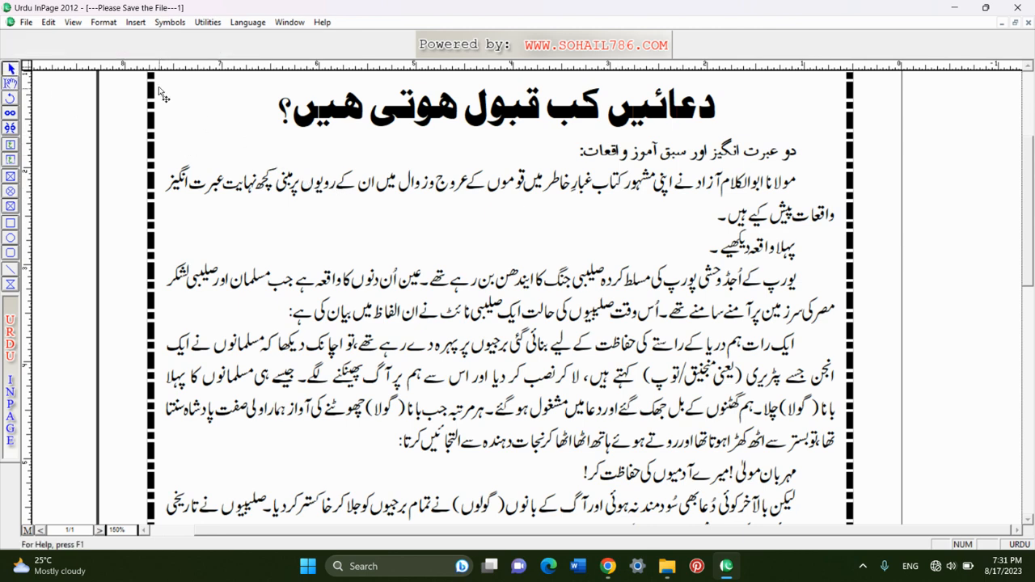
left_click(108, 22)
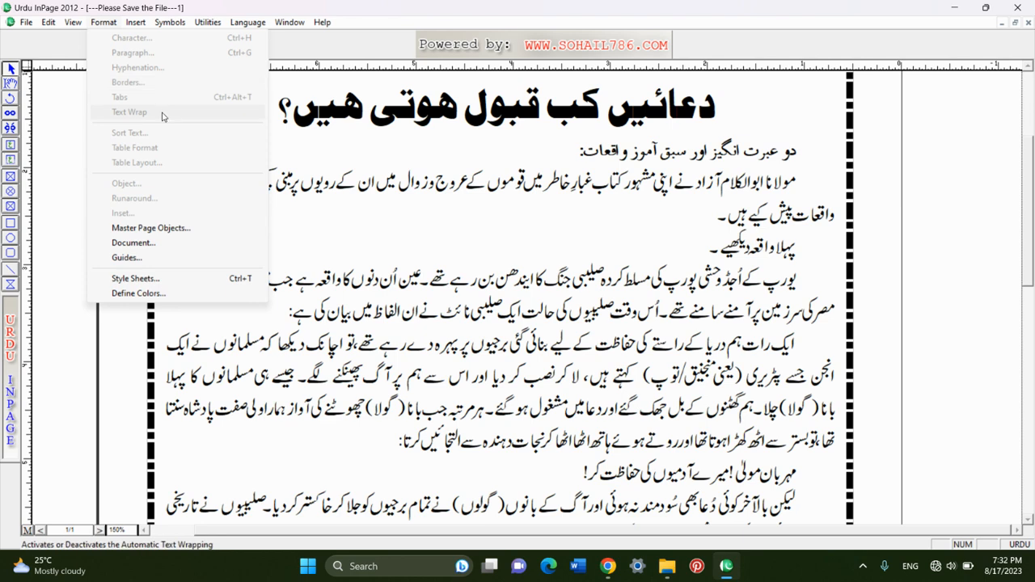
Select all the body text below the title and set its line height to 25 pt in Paragraph Preferences
left_click(9, 82)
left_click(273, 219)
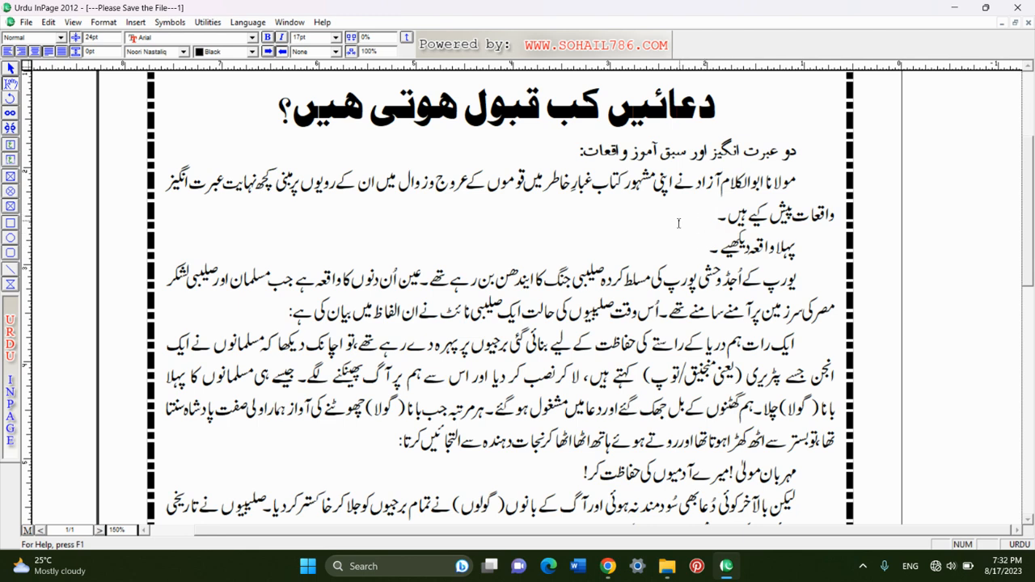
left_click(104, 21)
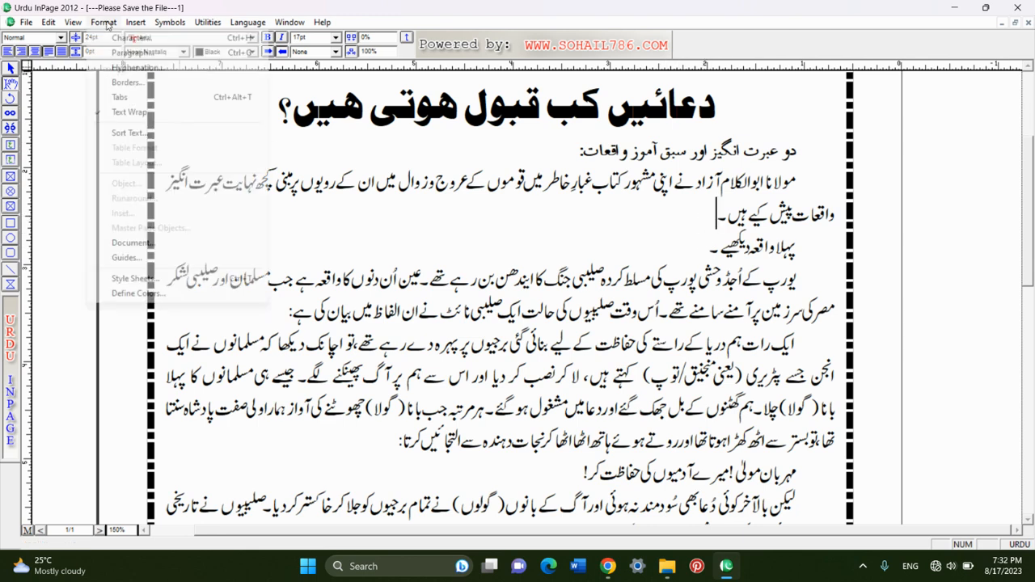
left_click(632, 262)
left_click_drag(830, 150, 409, 445)
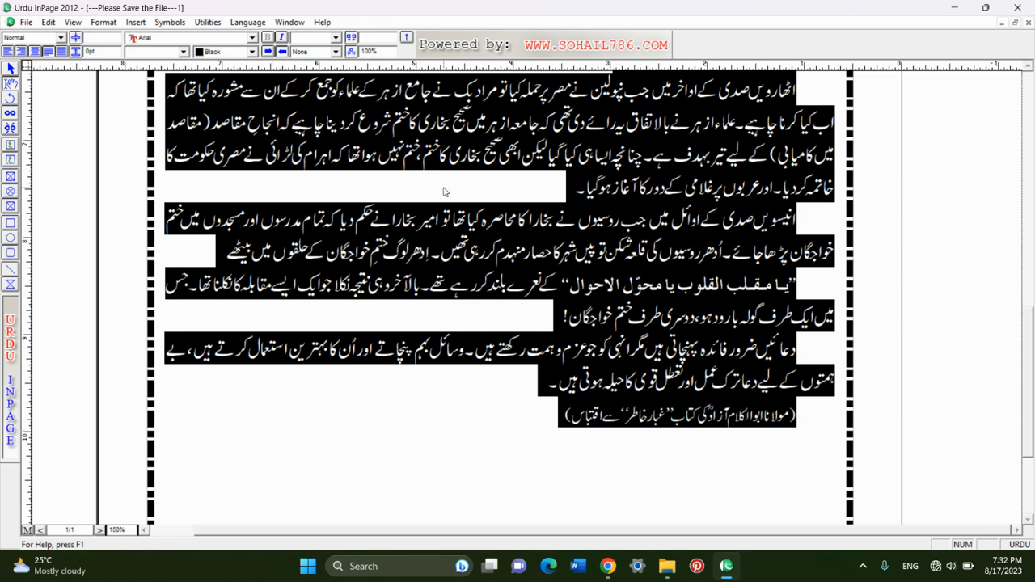
left_click(104, 22)
left_click(113, 51)
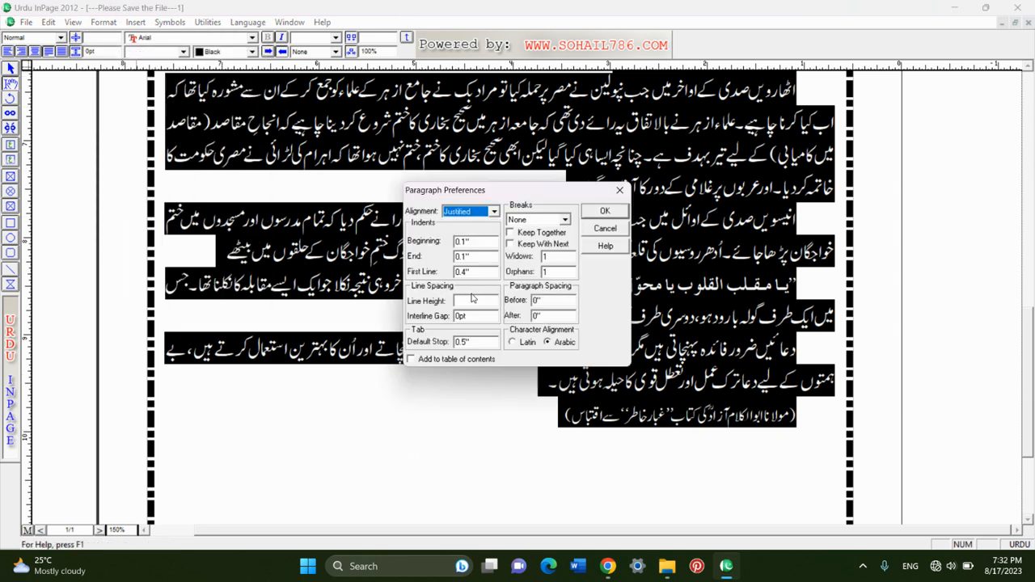
left_click(466, 300)
type("25")
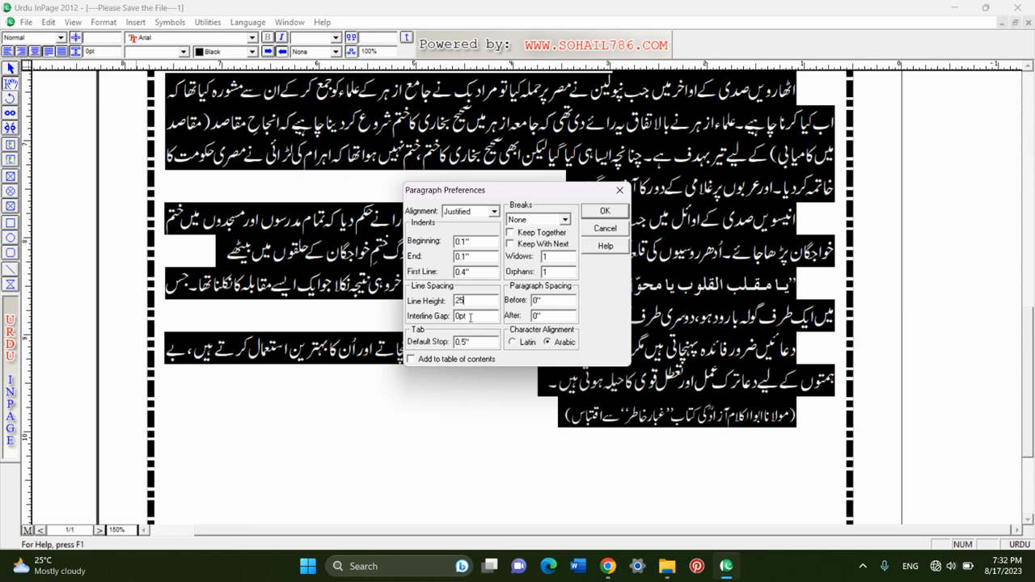
left_click(602, 211)
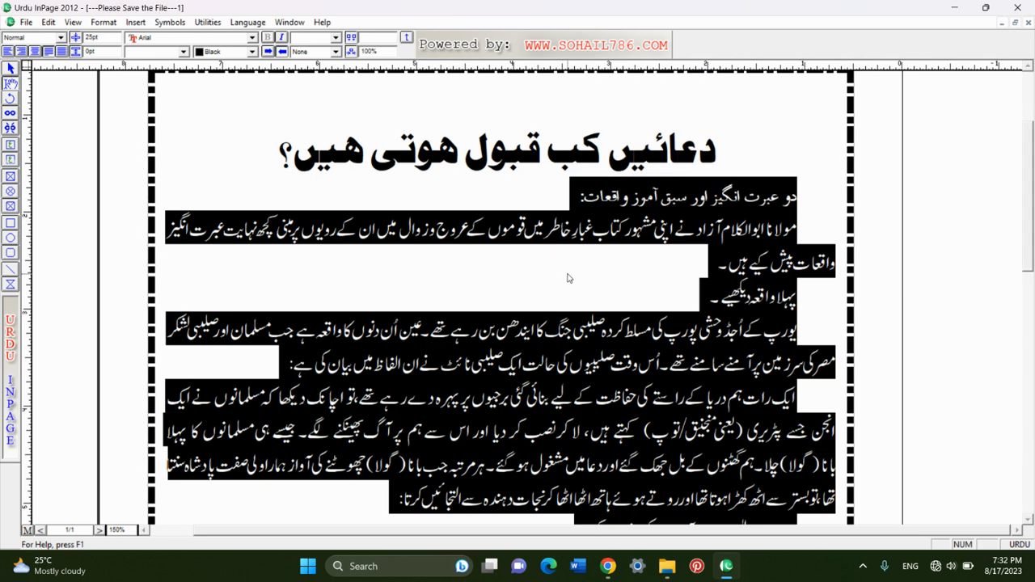
Try an interline gap of 10 pt on the selected body text, and set it back to 0 pt
double_click(100, 51)
type("10")
key("Return")
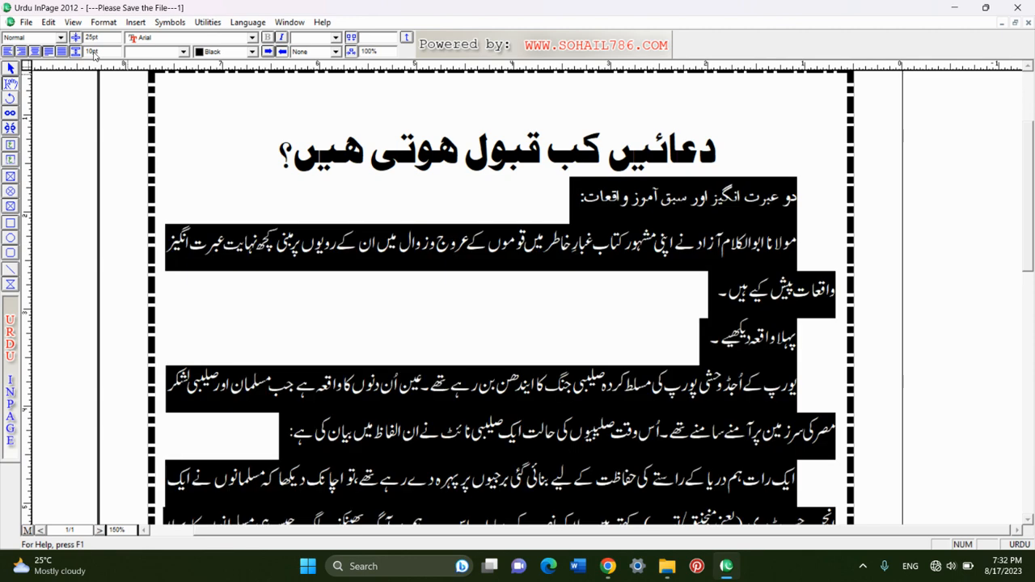
double_click(94, 51)
type("0")
key("Return")
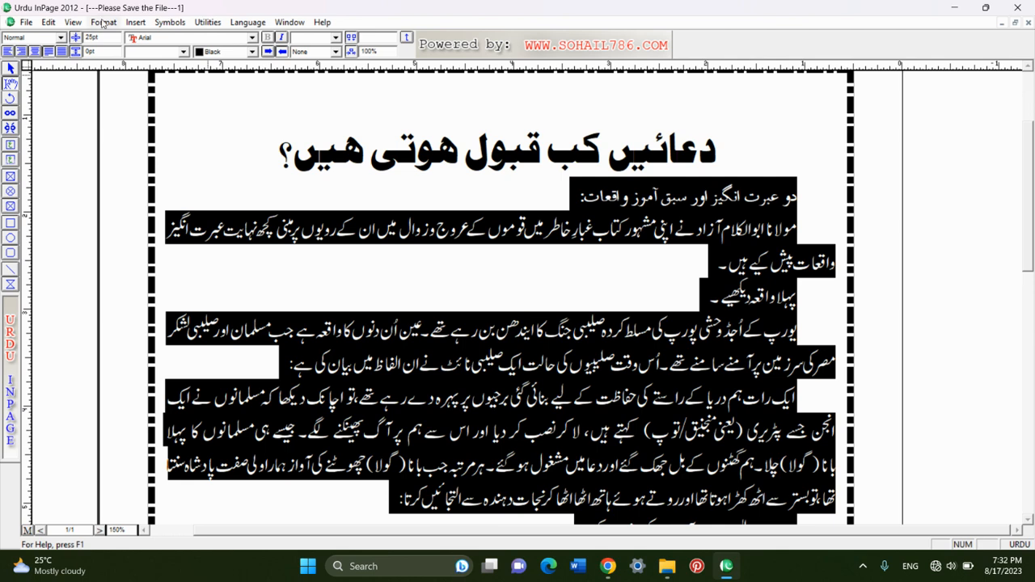
Review the line spacing and tab settings in the Paragraph Preferences of the selected body text
left_click(103, 22)
left_click(146, 49)
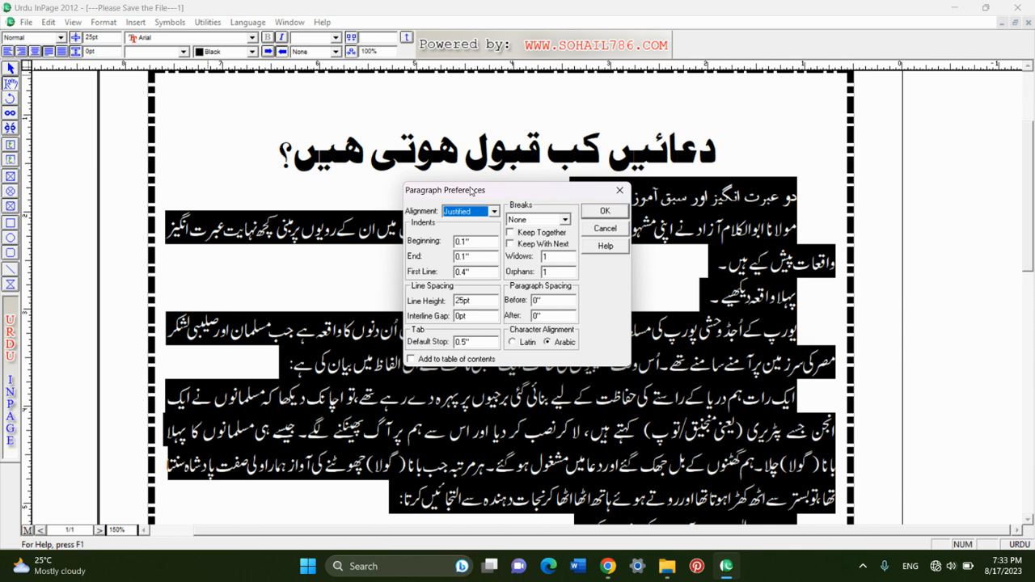
left_click_drag(471, 191, 469, 164)
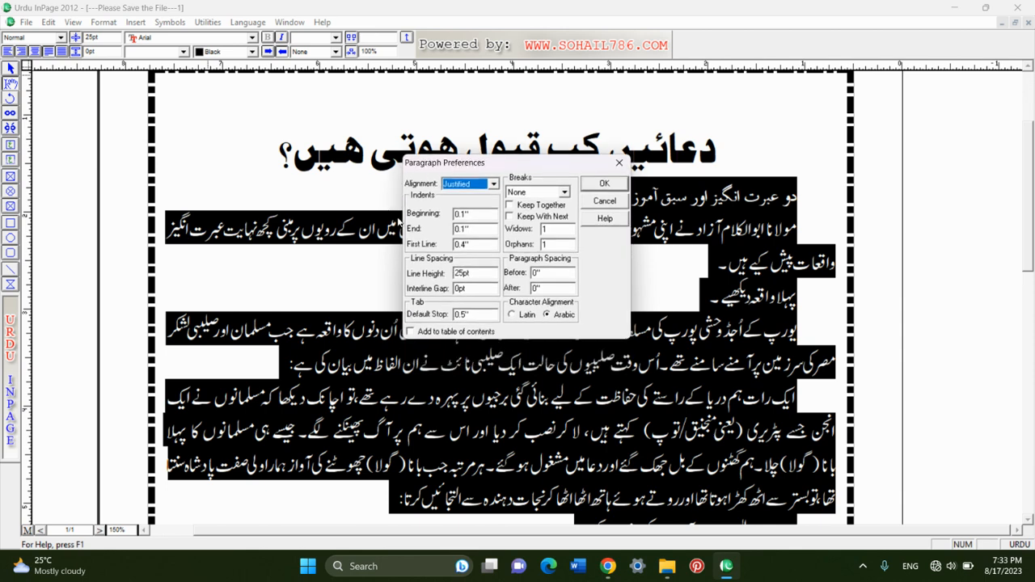
left_click_drag(487, 165, 485, 138)
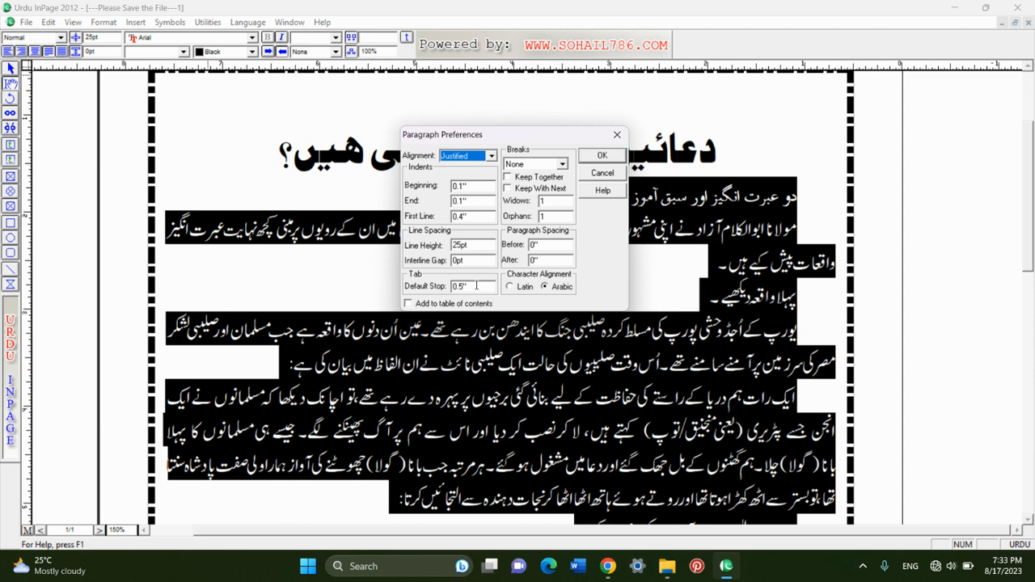
left_click_drag(490, 133, 488, 121)
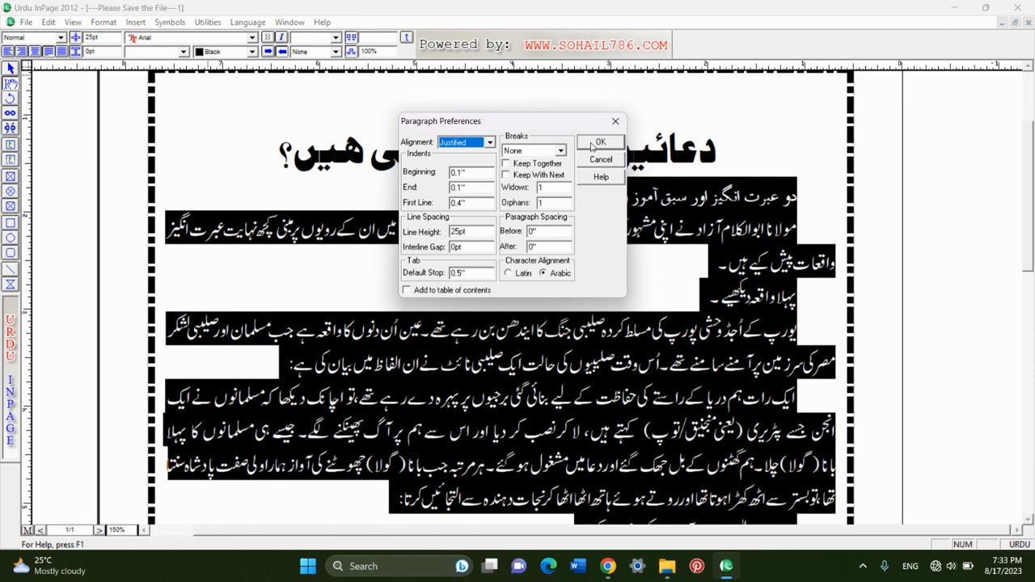
left_click(598, 141)
Deselect the text, try a tab at the end of the first body paragraph, and delete it
left_click(618, 266)
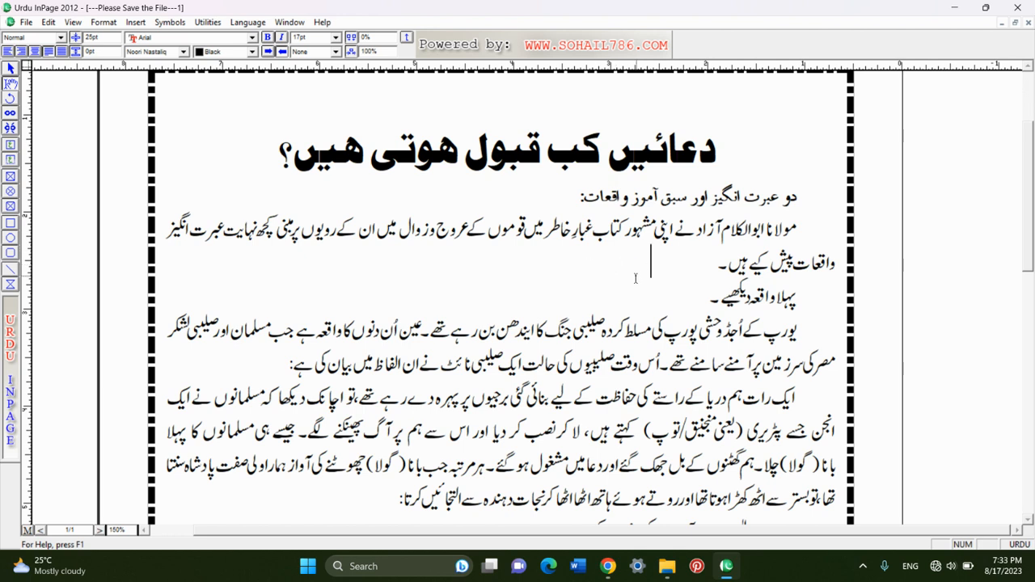
key("Tab")
key("BackSpace")
Set the default tab stop of the first body paragraph to 0.10 inch in Paragraph Preferences
left_click(103, 22)
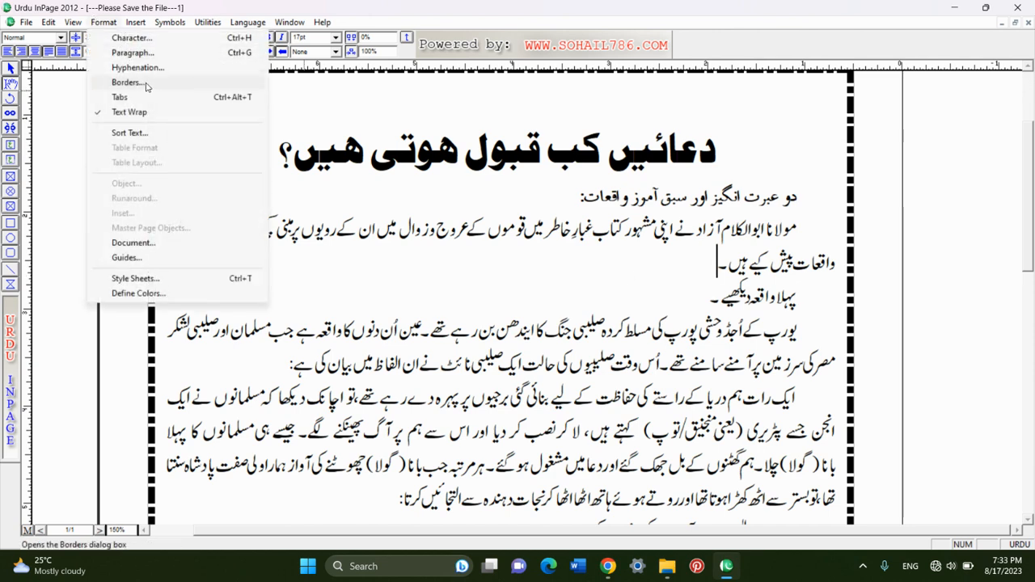
left_click(149, 54)
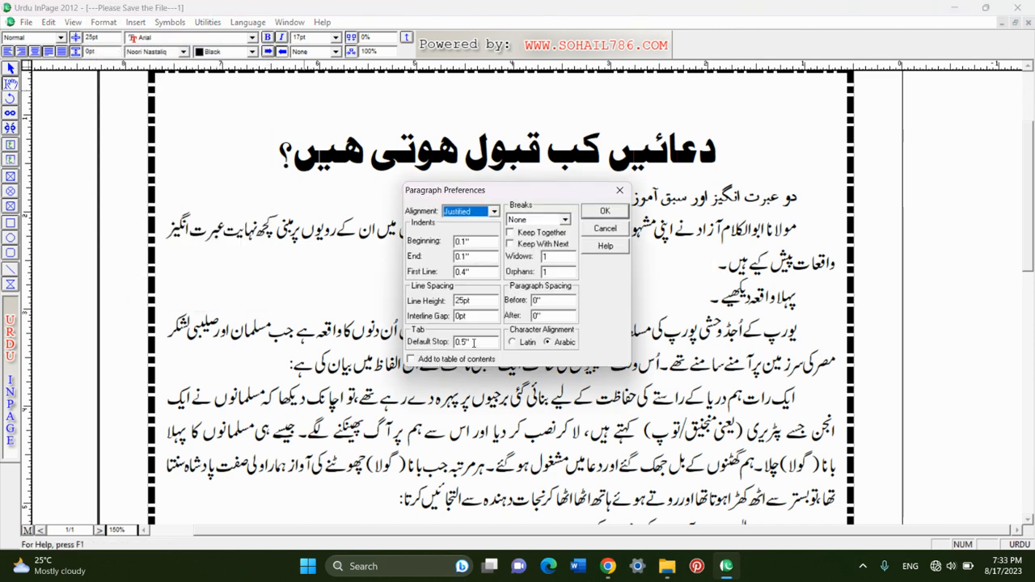
left_click_drag(473, 342, 455, 343)
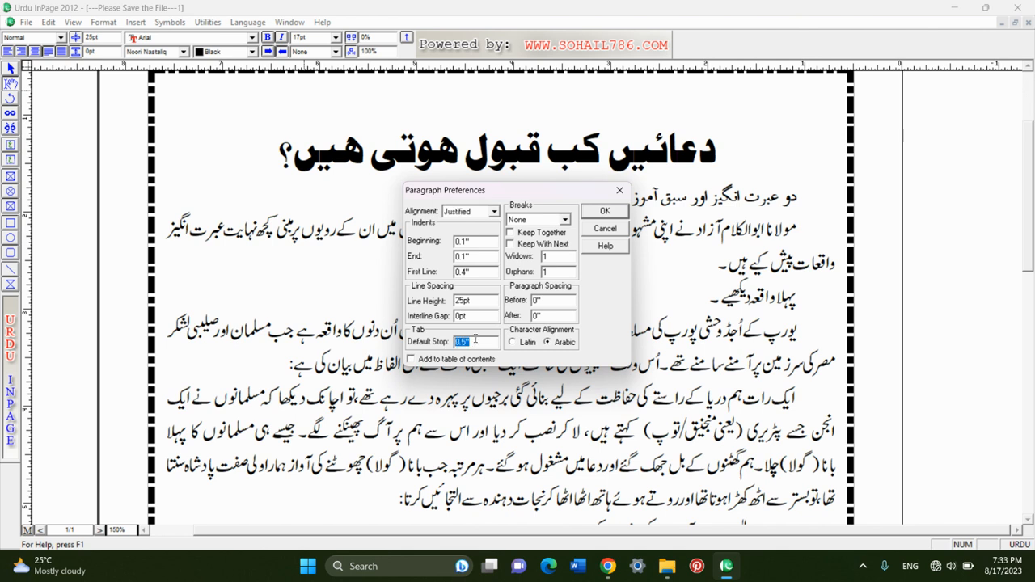
type("0.10")
left_click(619, 212)
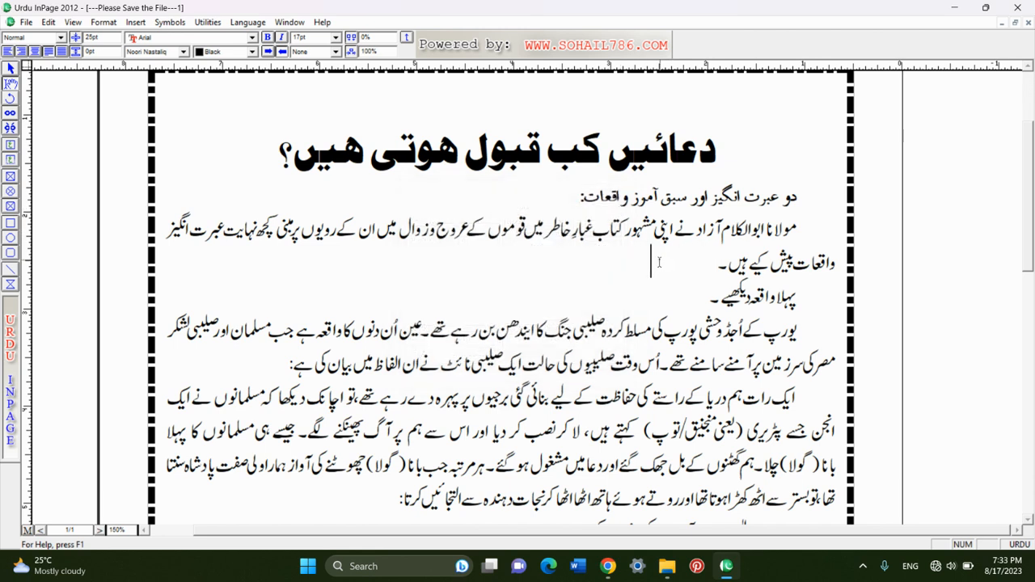
Set the first body paragraph's default tab stop back to 0.5 inch and place the cursor after its text
left_click(103, 23)
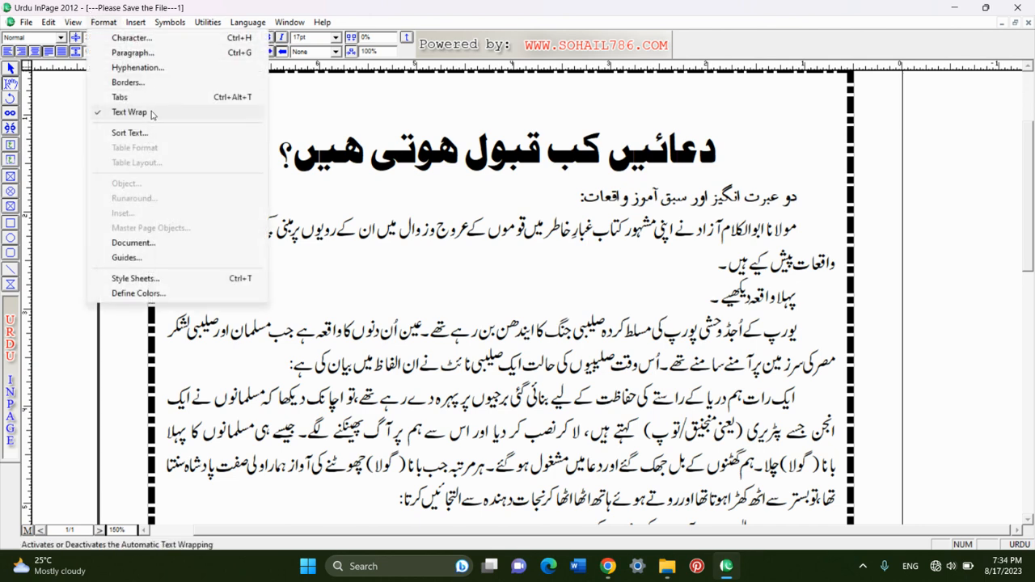
left_click(159, 53)
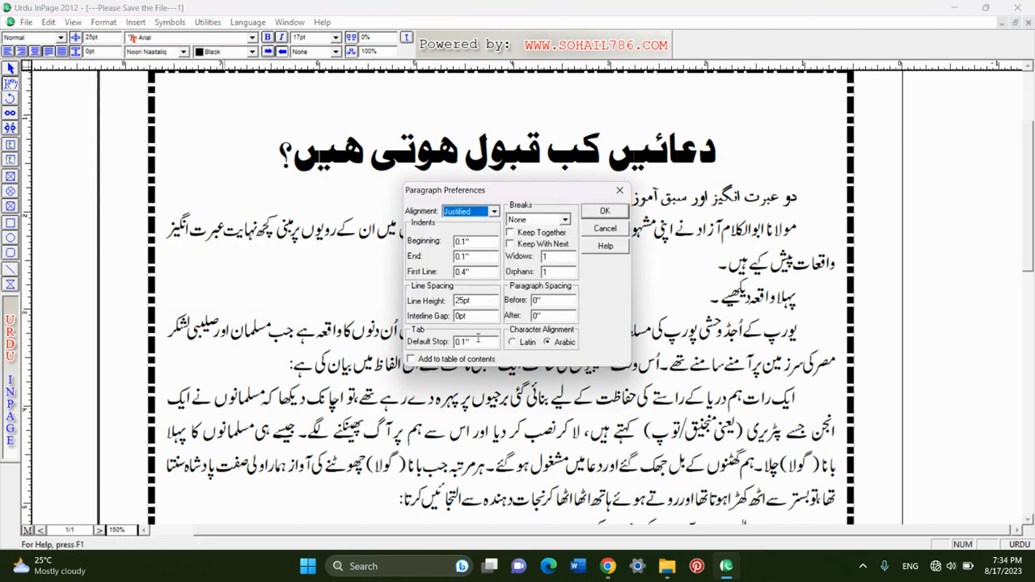
double_click(479, 340)
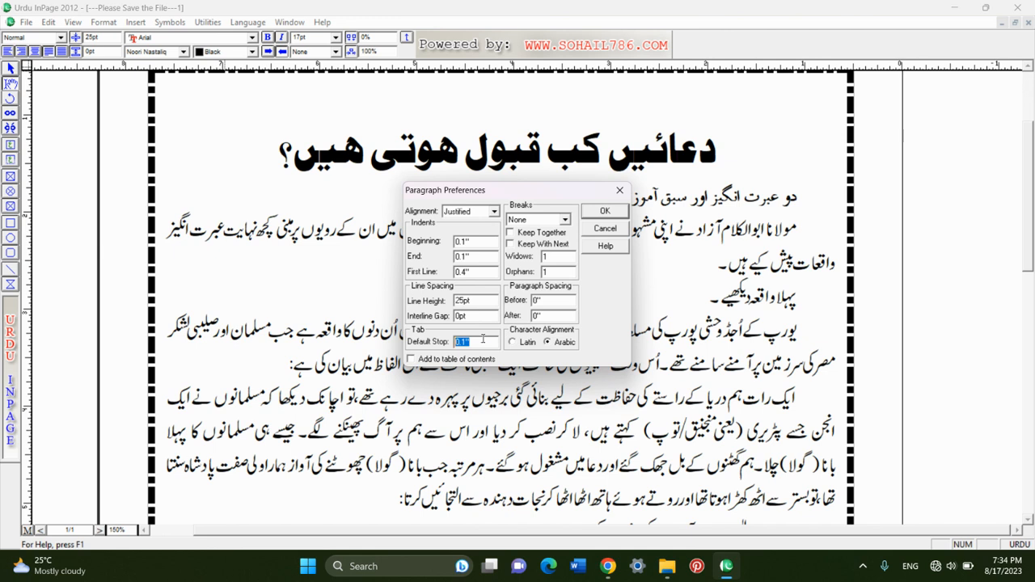
type("0")
left_click(602, 211)
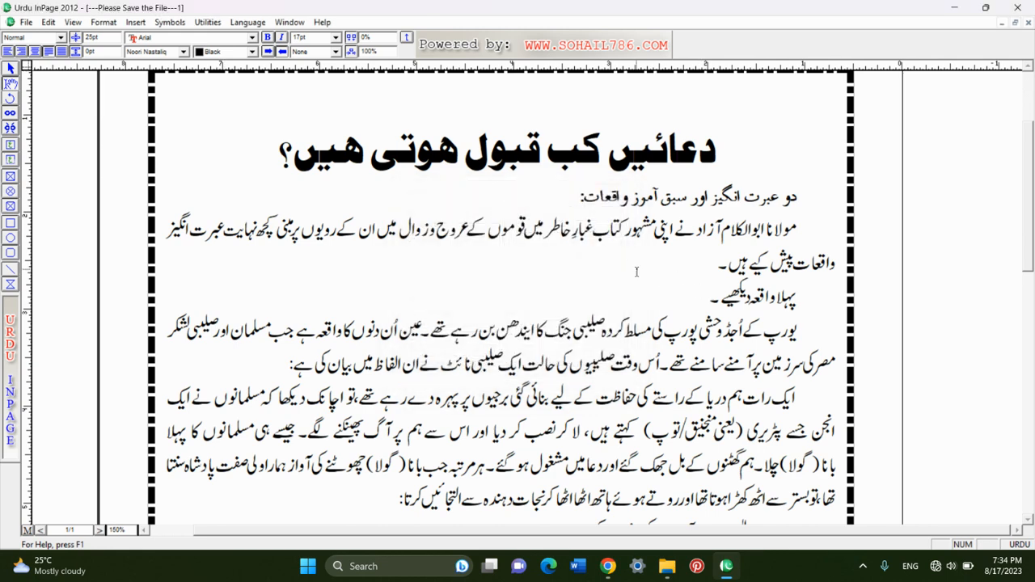
left_click(619, 272)
Examine the paragraph spacing options in the first body paragraph's Paragraph Preferences, and close the dialog without changing anything
right_click(587, 222)
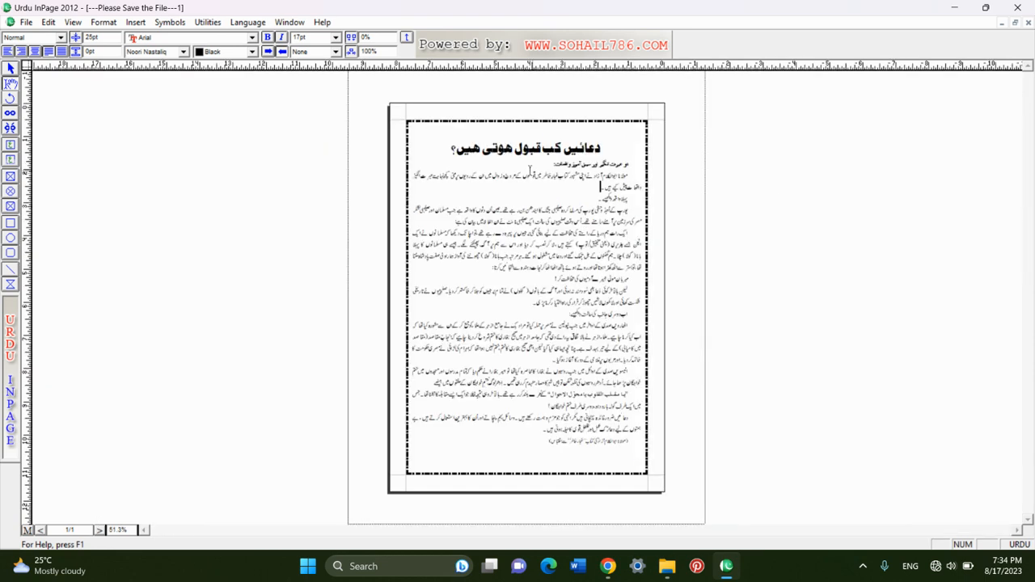
right_click(529, 166)
left_click(104, 22)
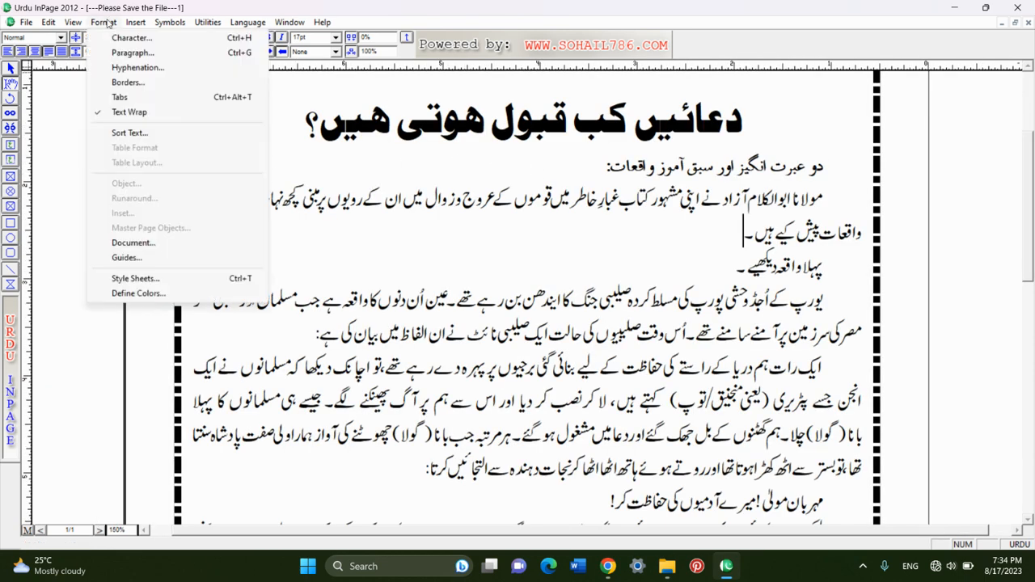
left_click(143, 52)
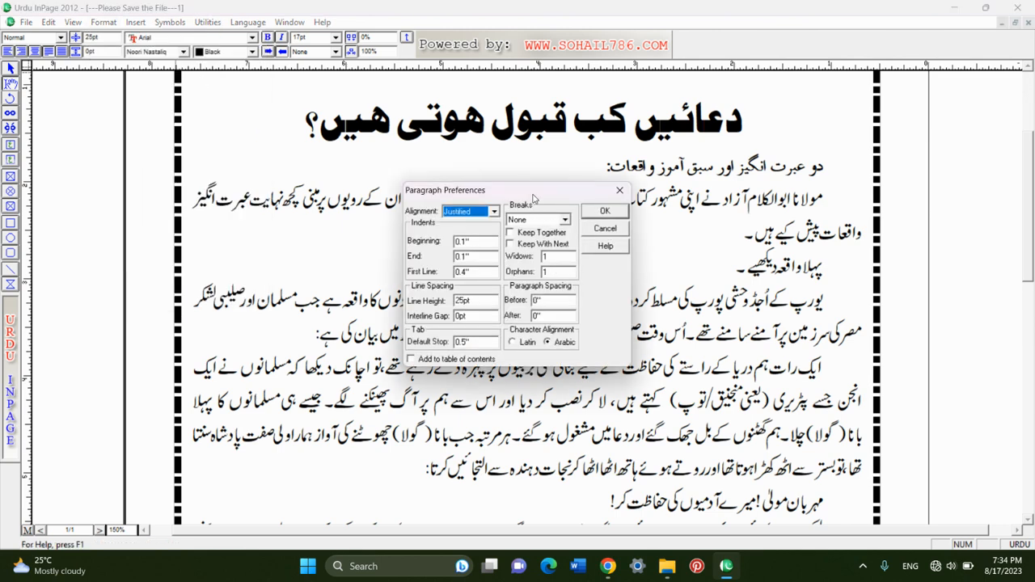
left_click_drag(531, 190, 531, 149)
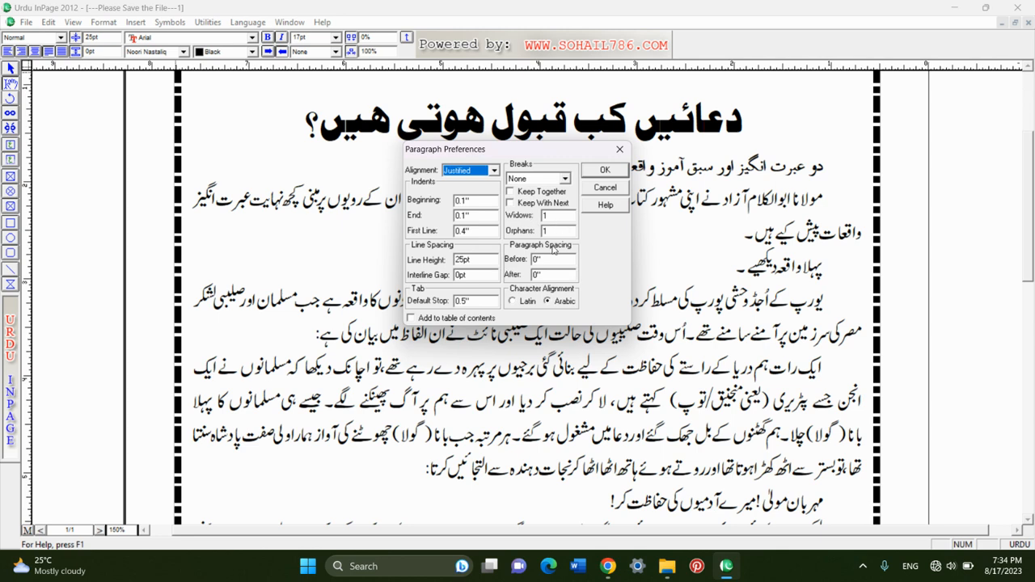
left_click_drag(561, 149, 563, 218)
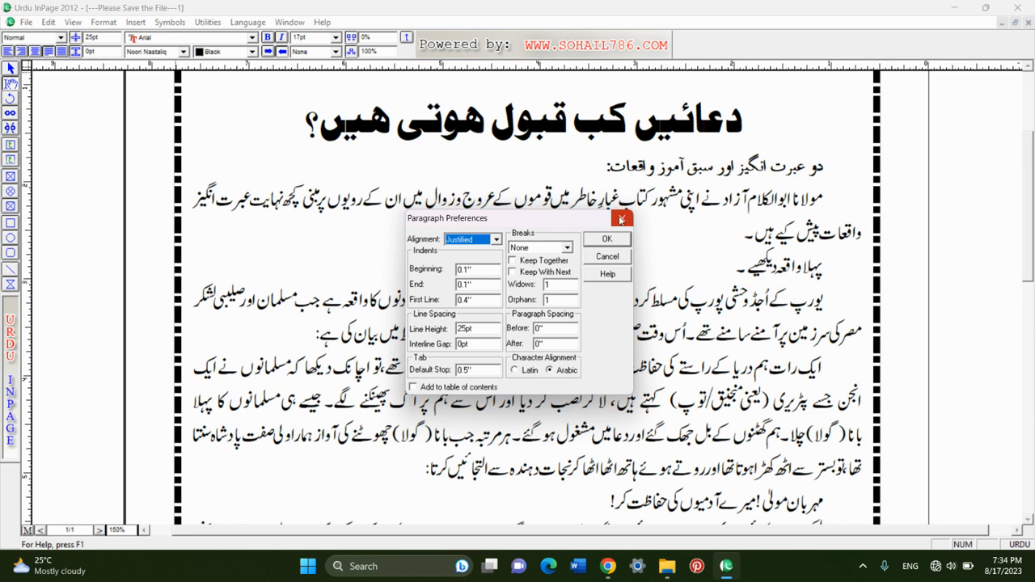
left_click(621, 220)
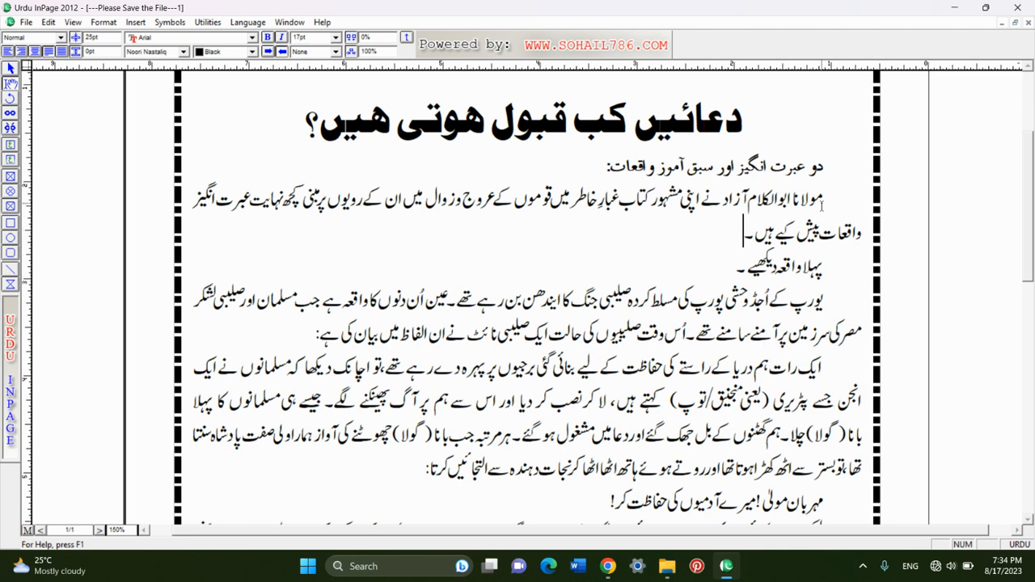
Set the paragraph spacing before to 0.1 inch for the first four body paragraphs and deselect the text
left_click_drag(825, 200, 584, 339)
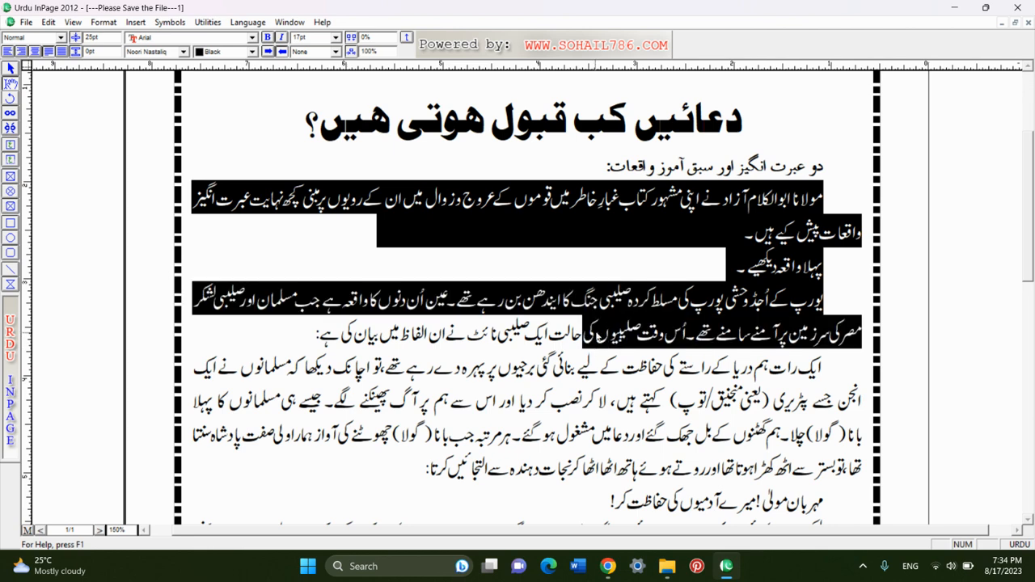
left_click(687, 327)
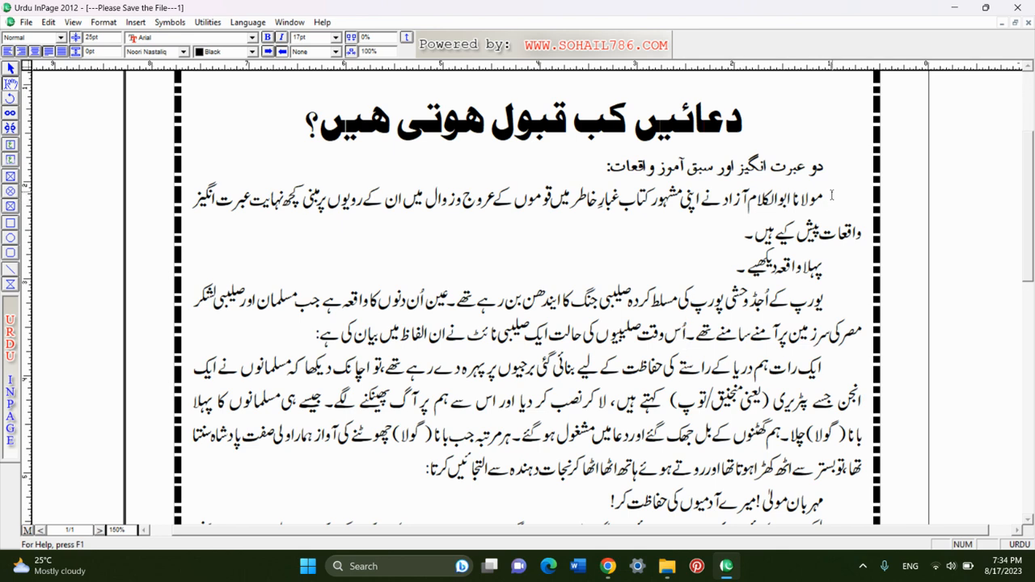
left_click_drag(830, 196, 624, 368)
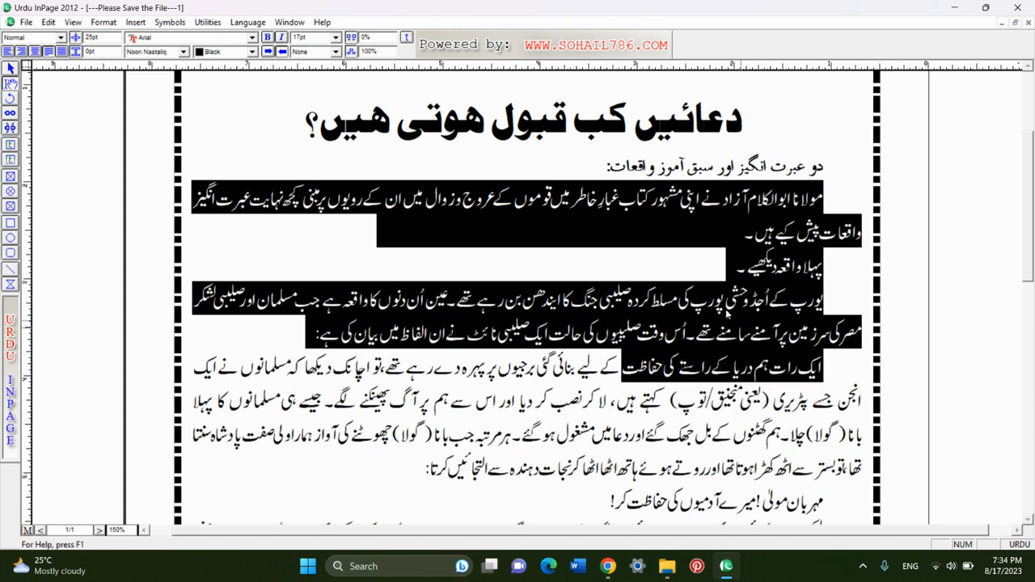
left_click(103, 23)
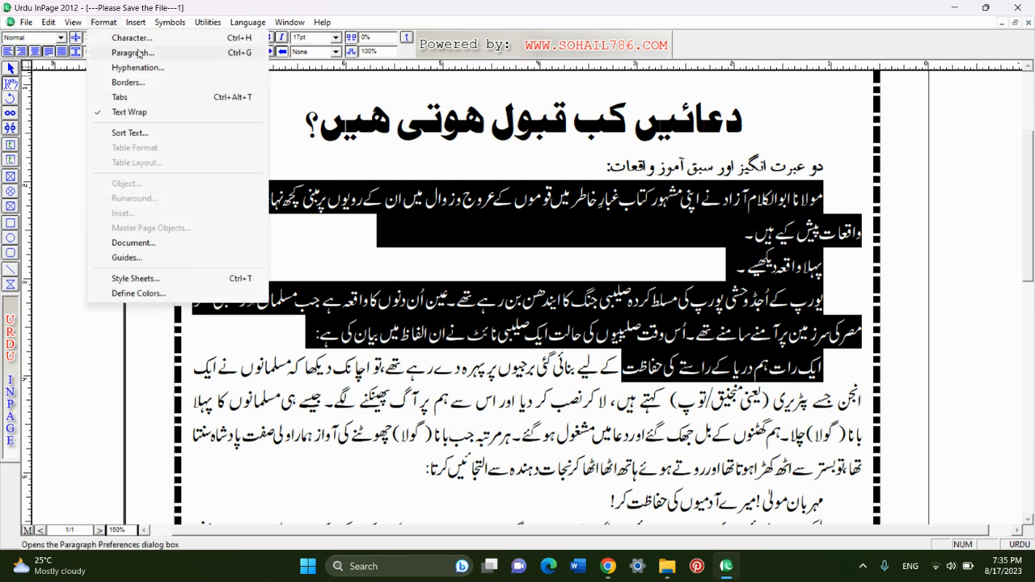
left_click(105, 53)
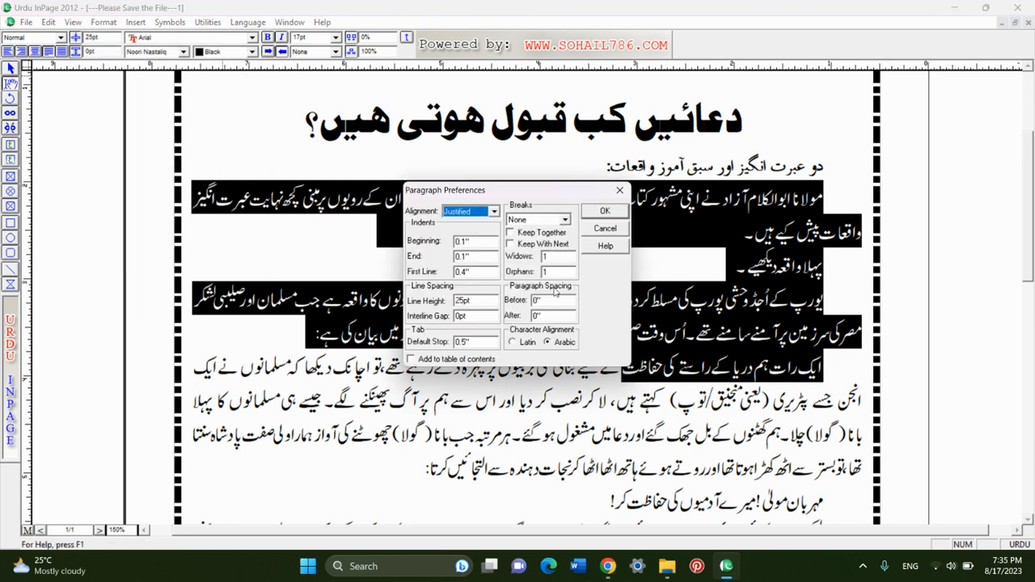
double_click(541, 301)
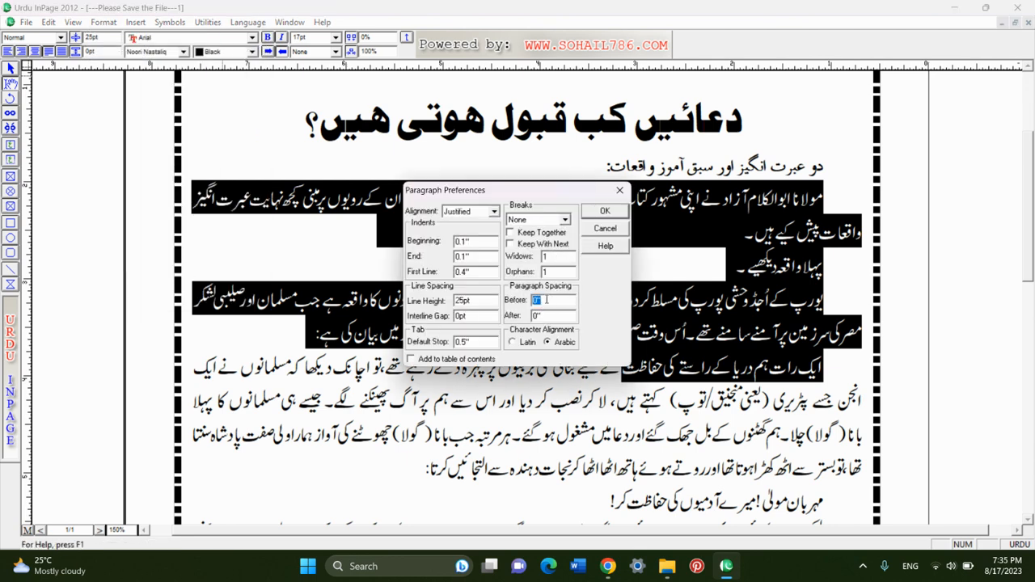
type("0")
left_click(604, 211)
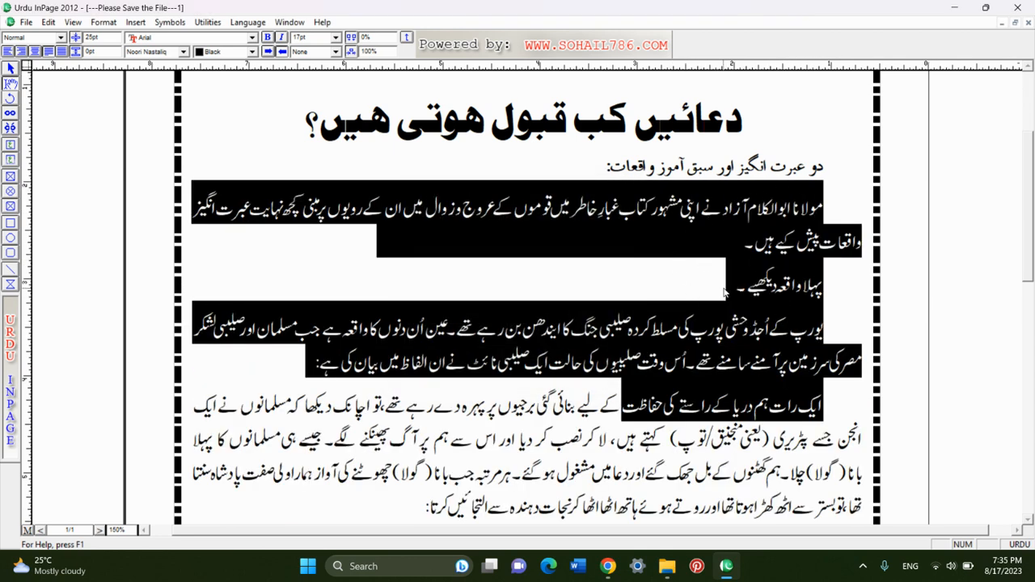
left_click(697, 297)
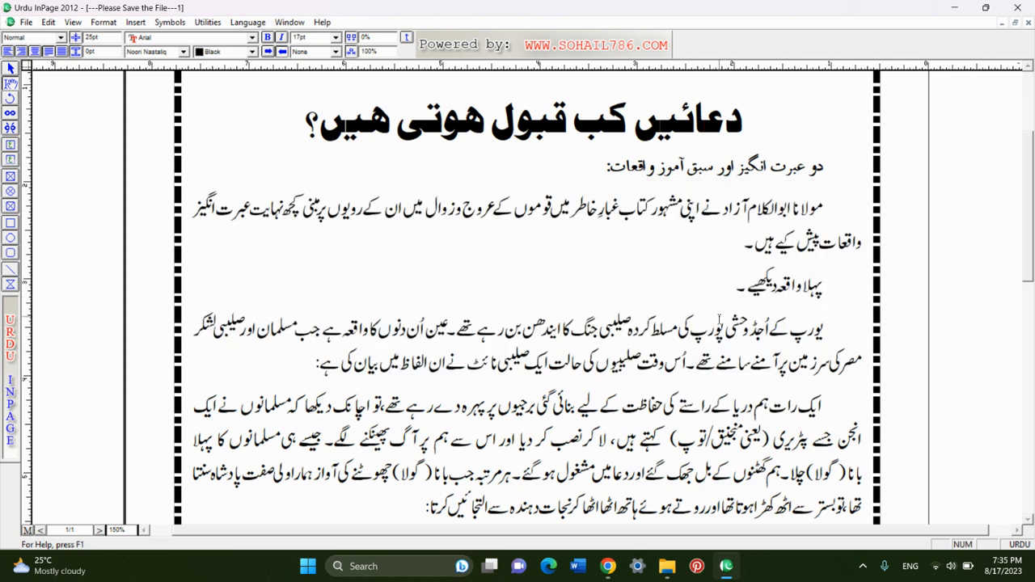
Set the first four body paragraphs' spacing before to 0 and after to 0.1 inch, and deselect them
left_click_drag(838, 212, 608, 415)
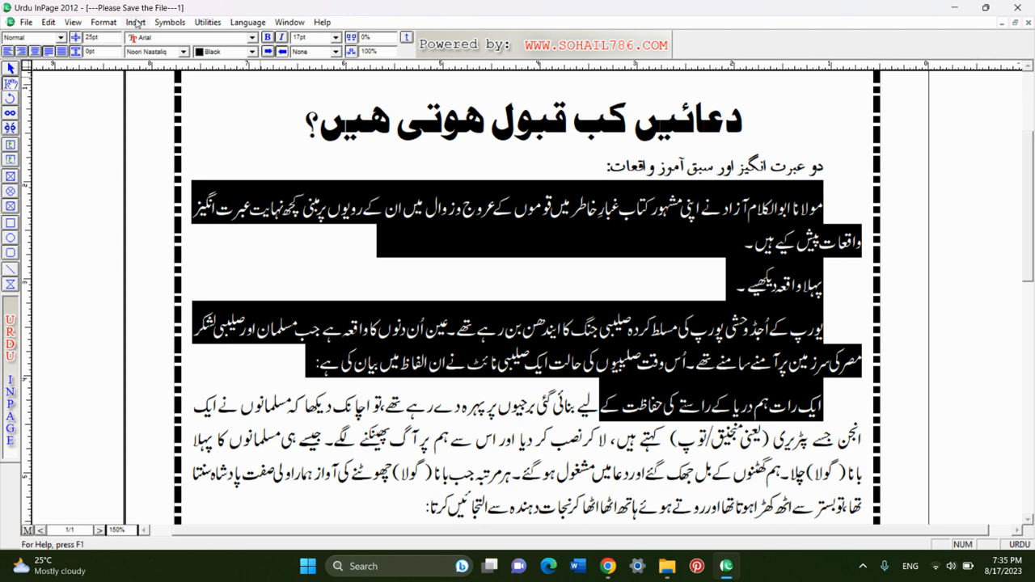
left_click(105, 22)
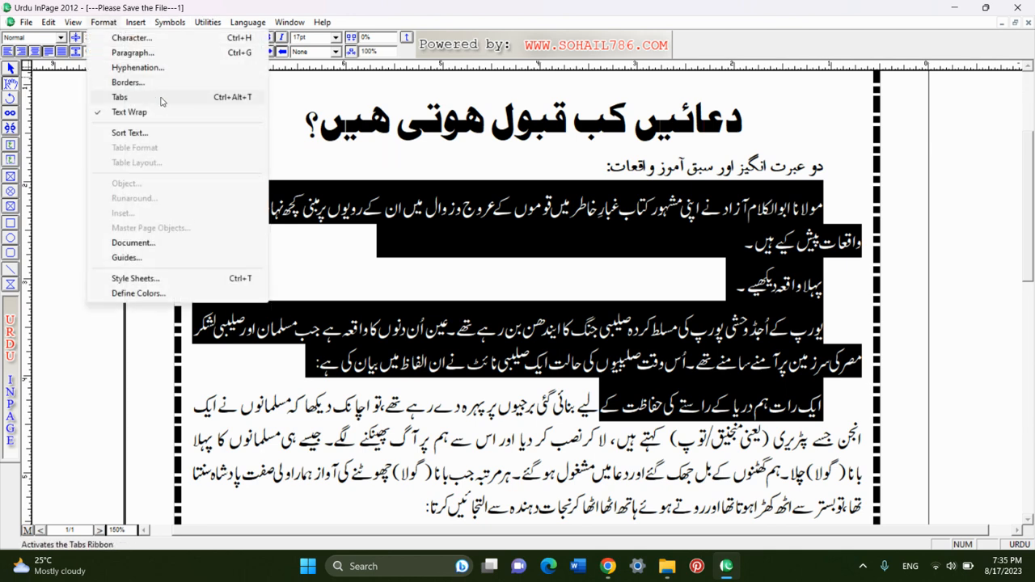
left_click(162, 53)
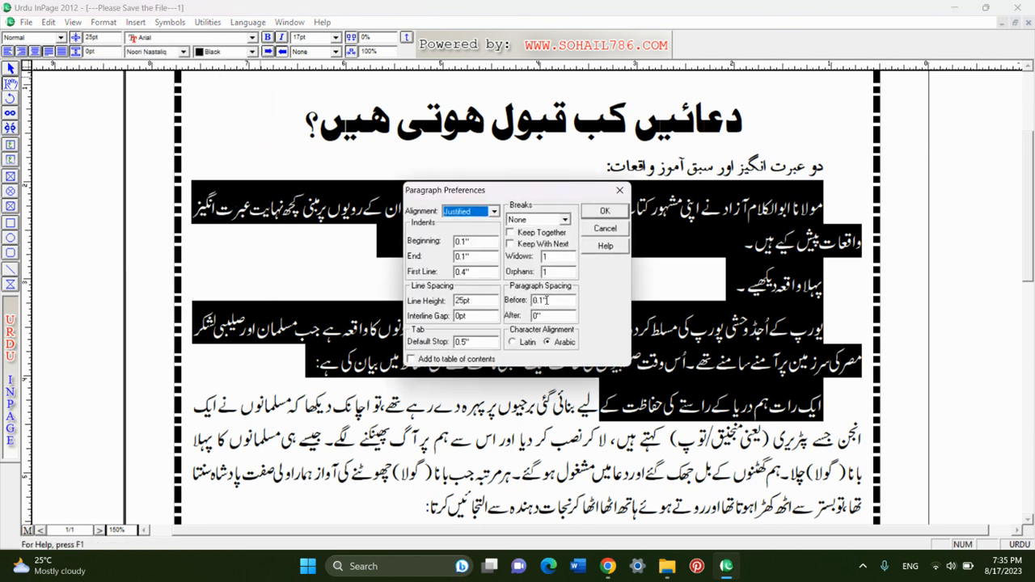
double_click(554, 300)
type("0")
key("Tab")
type("0")
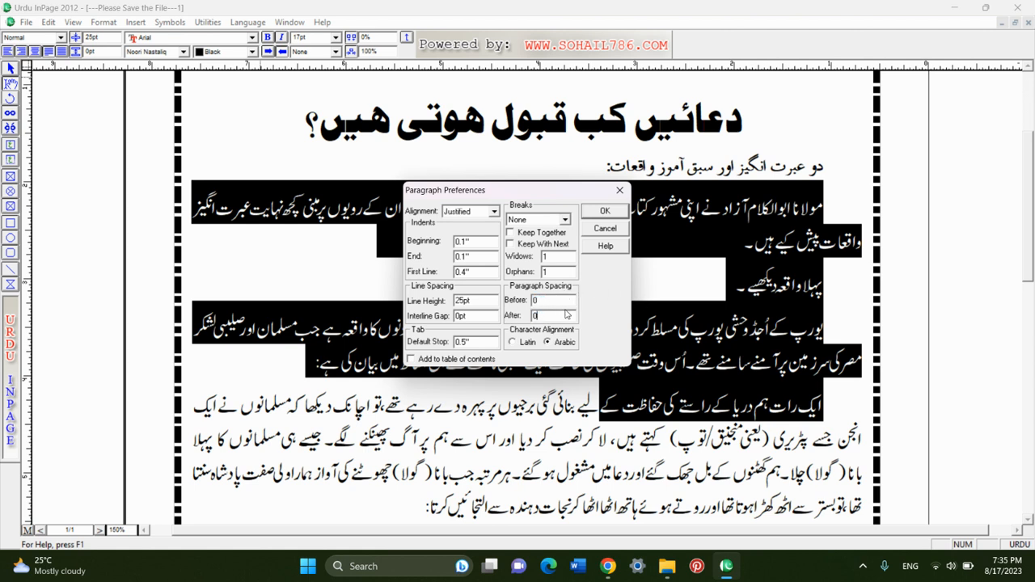
left_click(604, 212)
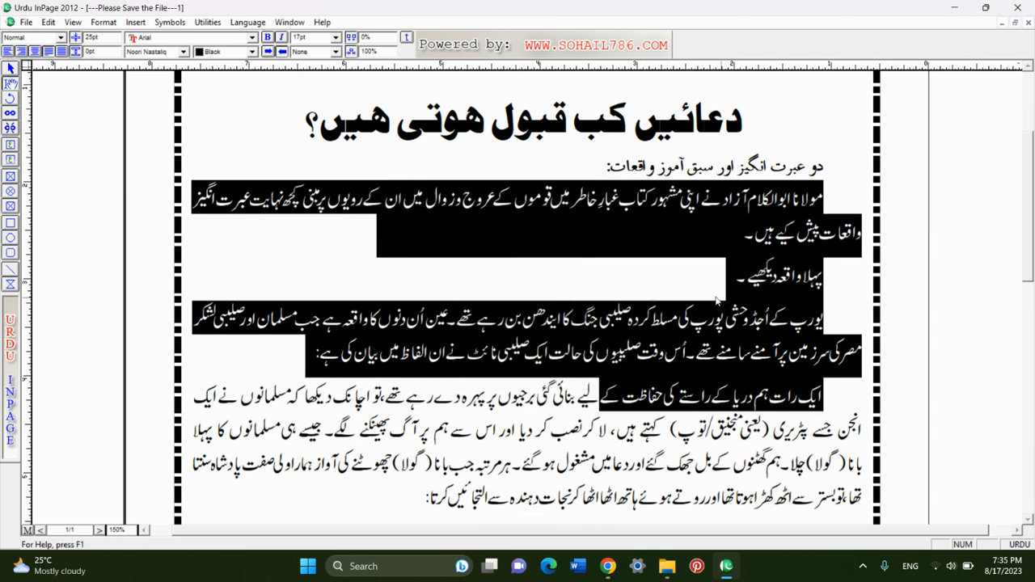
left_click(689, 308)
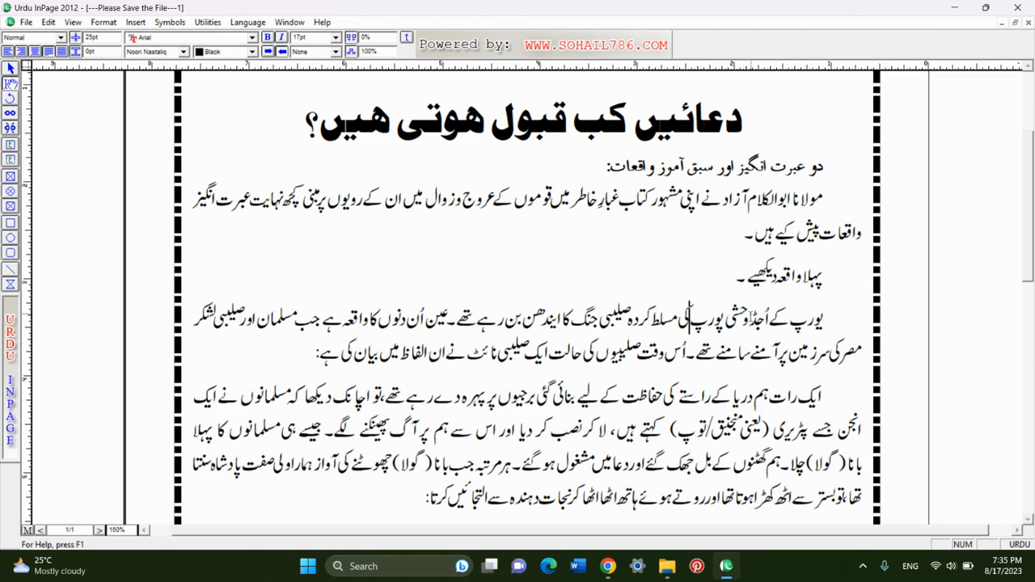
Set the paragraph spacing after back to 0 for the first four body paragraphs and deselect the text
left_click_drag(824, 200, 529, 412)
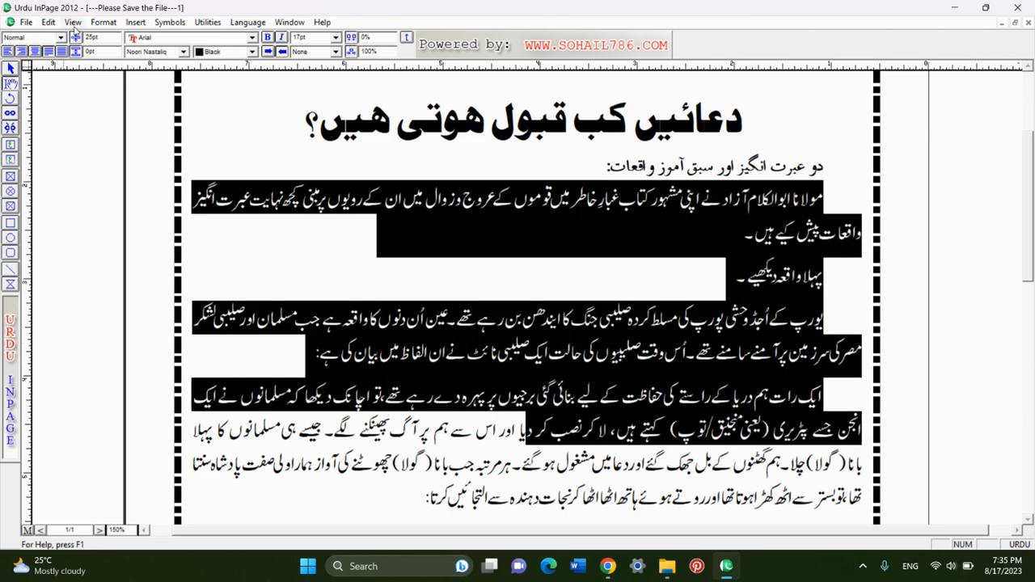
left_click(105, 24)
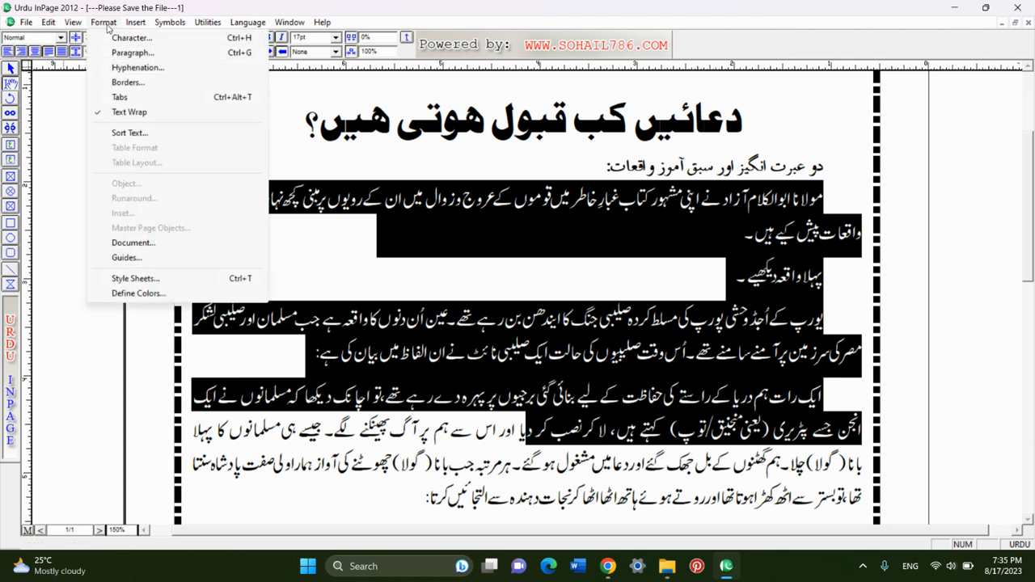
left_click(133, 53)
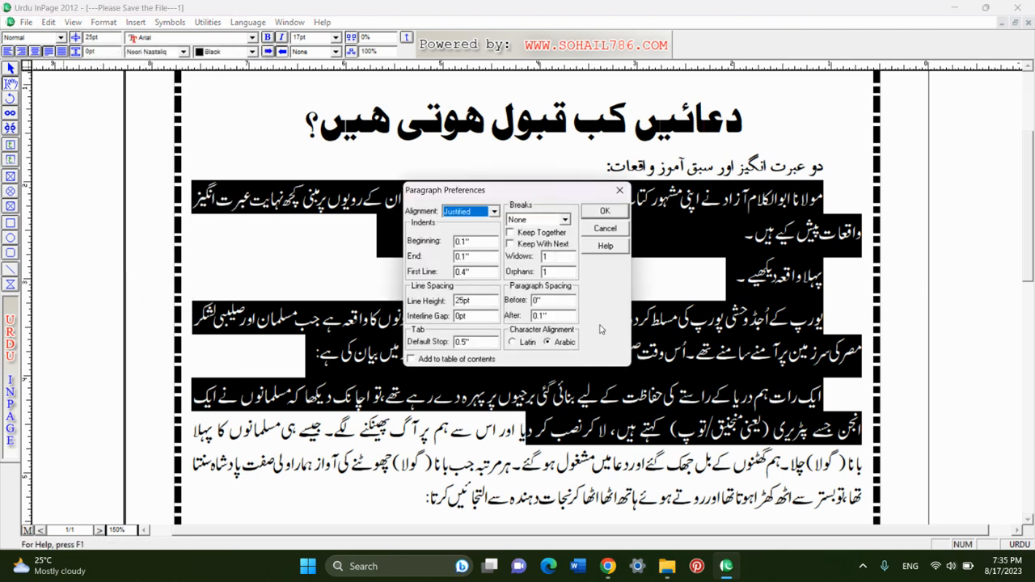
left_click_drag(557, 316, 514, 327)
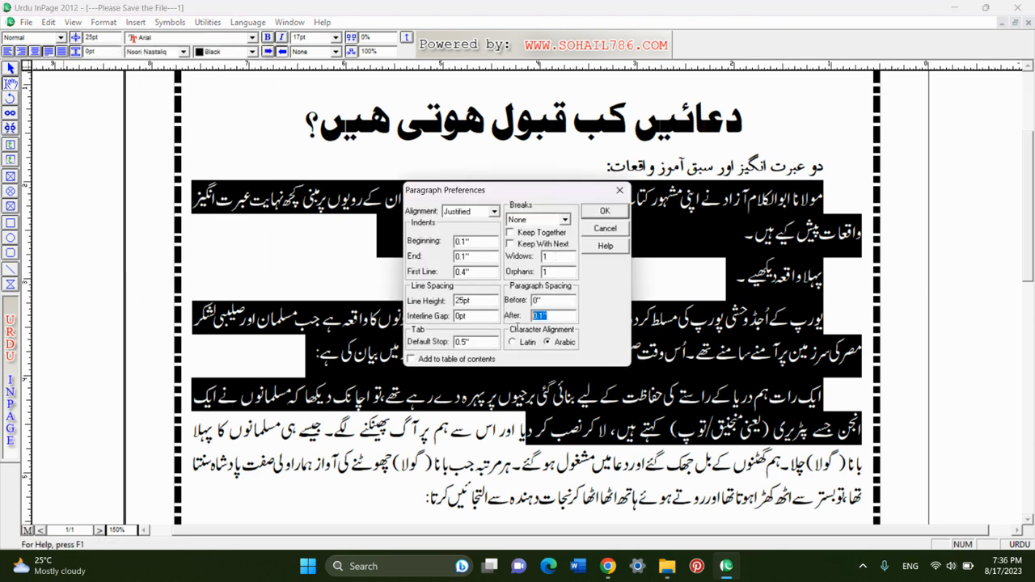
type("0")
left_click(618, 214)
left_click(739, 332)
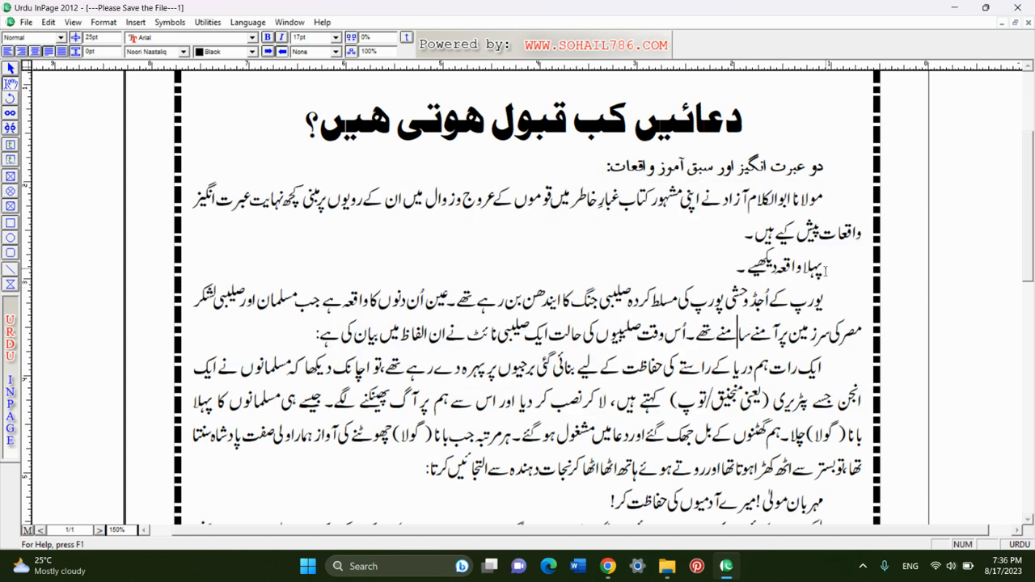
Set the paragraph spacing after to 0.1 inch for the second and third body paragraphs only, and deselect them
left_click_drag(826, 268, 669, 338)
left_click(671, 338)
left_click_drag(826, 267, 738, 334)
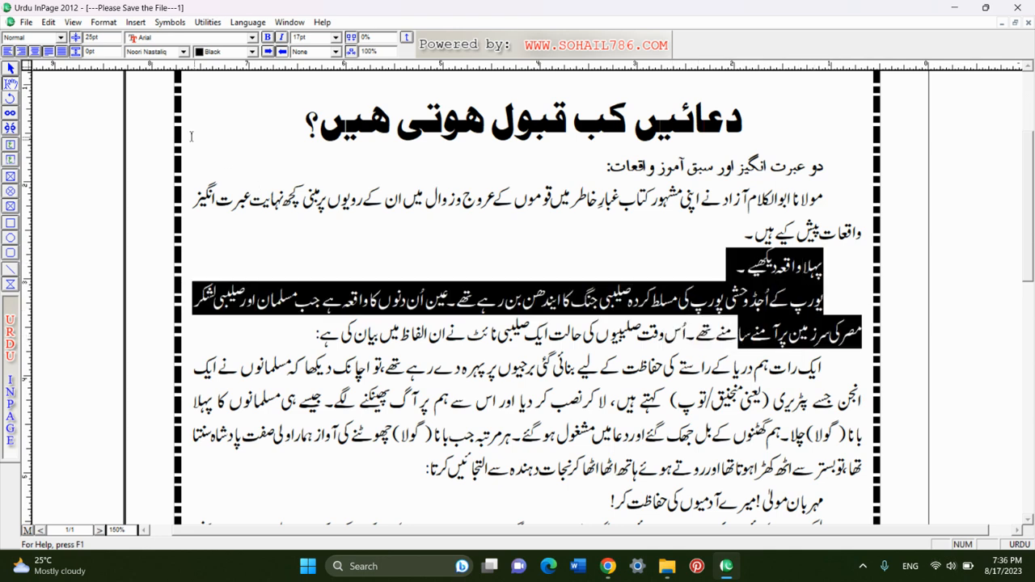
left_click(103, 22)
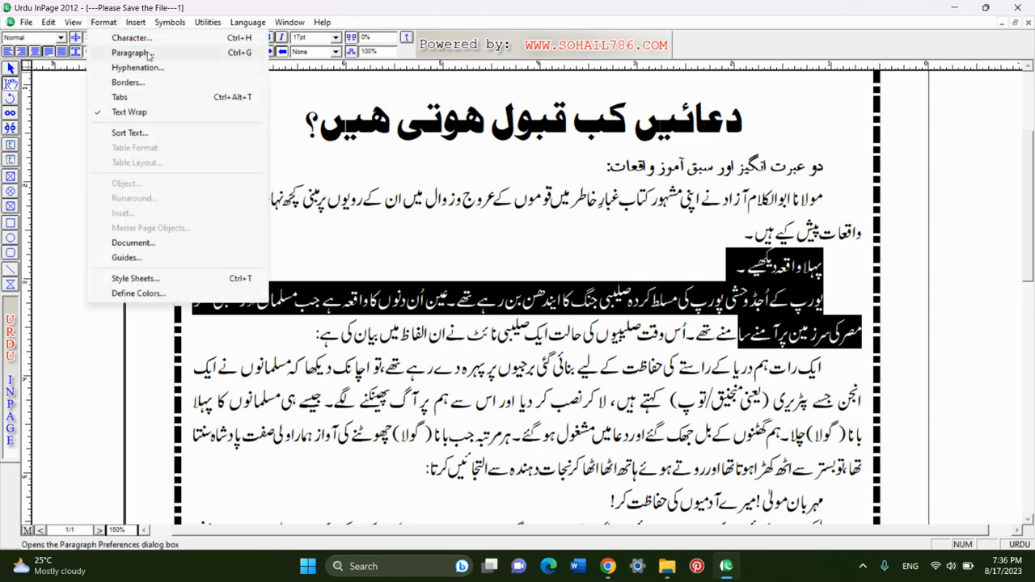
left_click(133, 53)
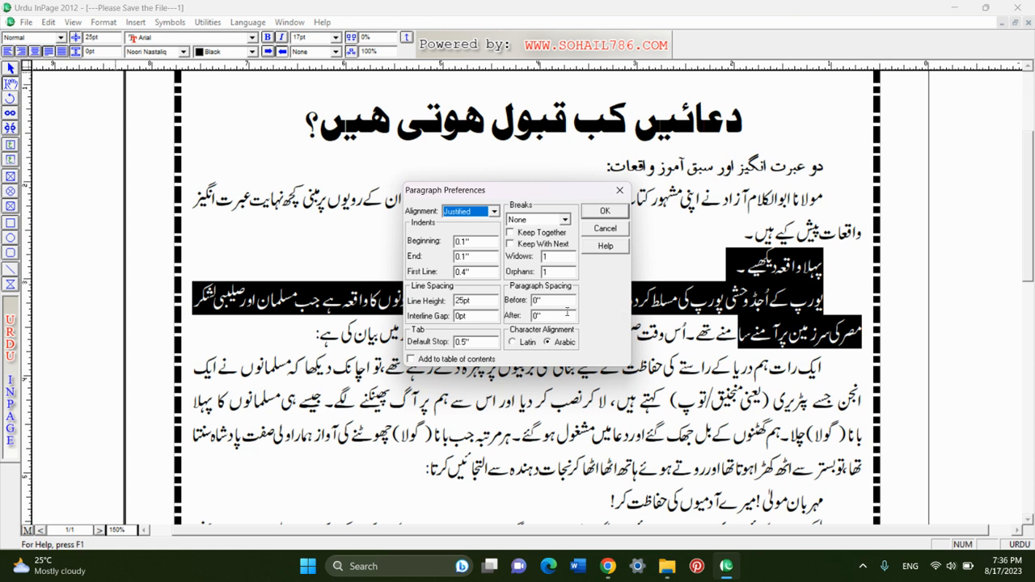
left_click(567, 312)
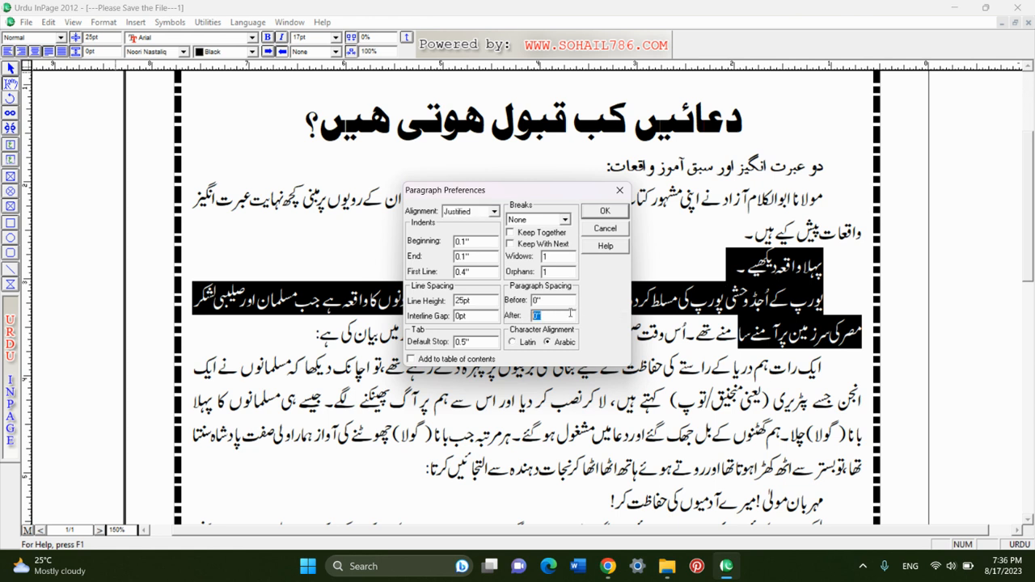
type("0.1")
left_click(605, 211)
left_click(734, 346)
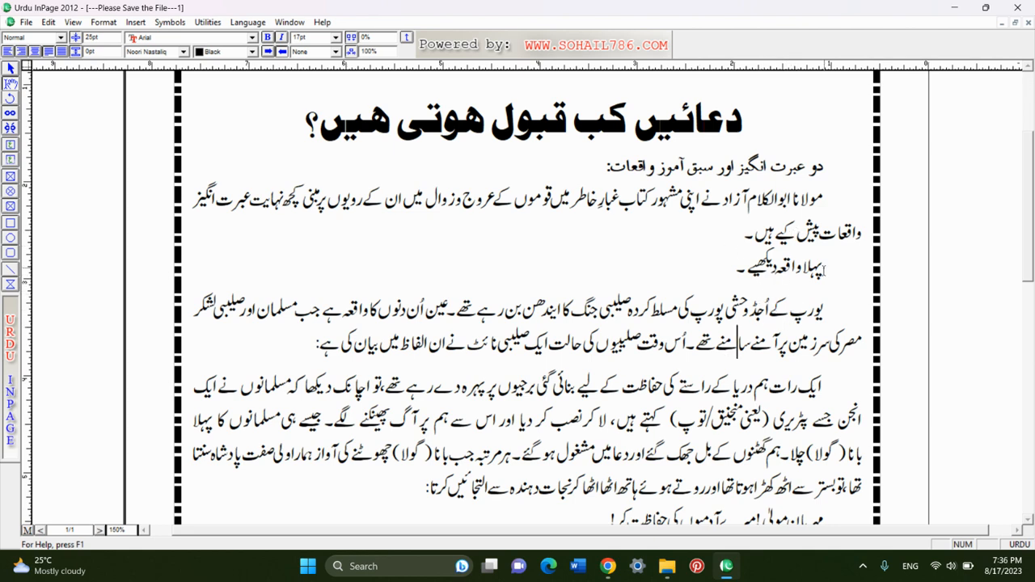
Select the second to fourth body paragraphs and set their paragraph spacing after to 0
left_click_drag(825, 267, 709, 386)
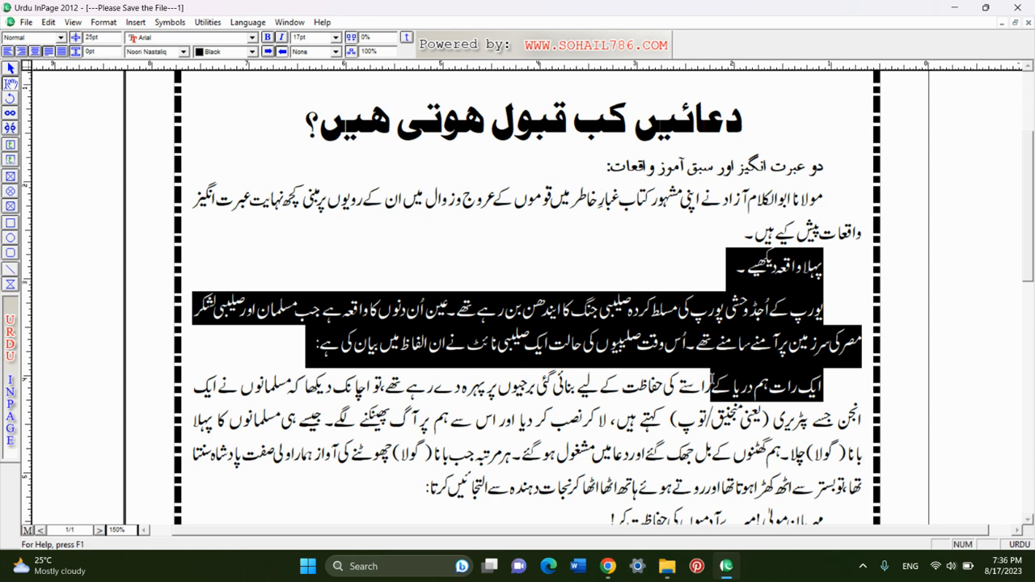
left_click(104, 22)
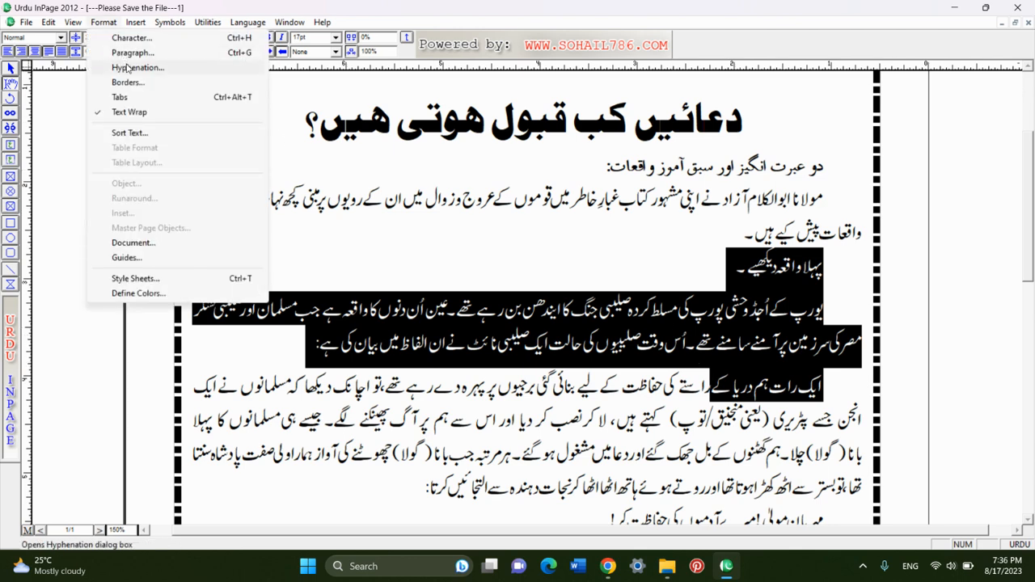
left_click(134, 54)
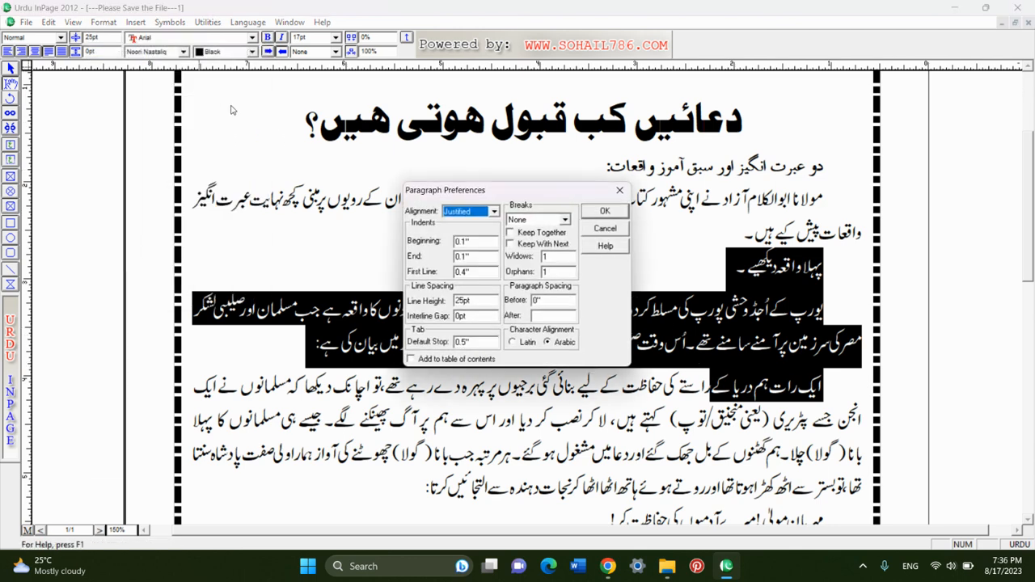
left_click(547, 313)
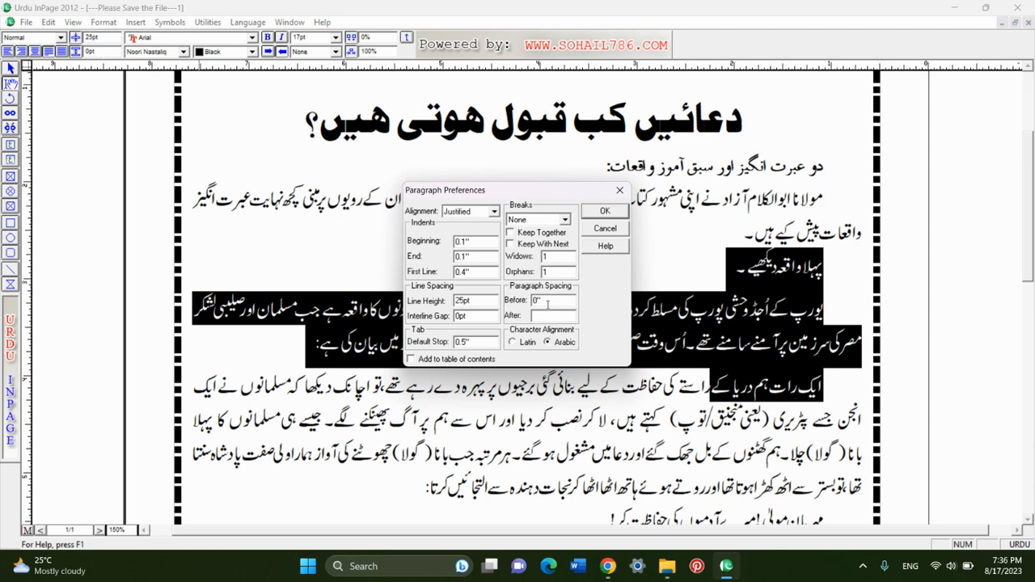
left_click(603, 212)
left_click(597, 335)
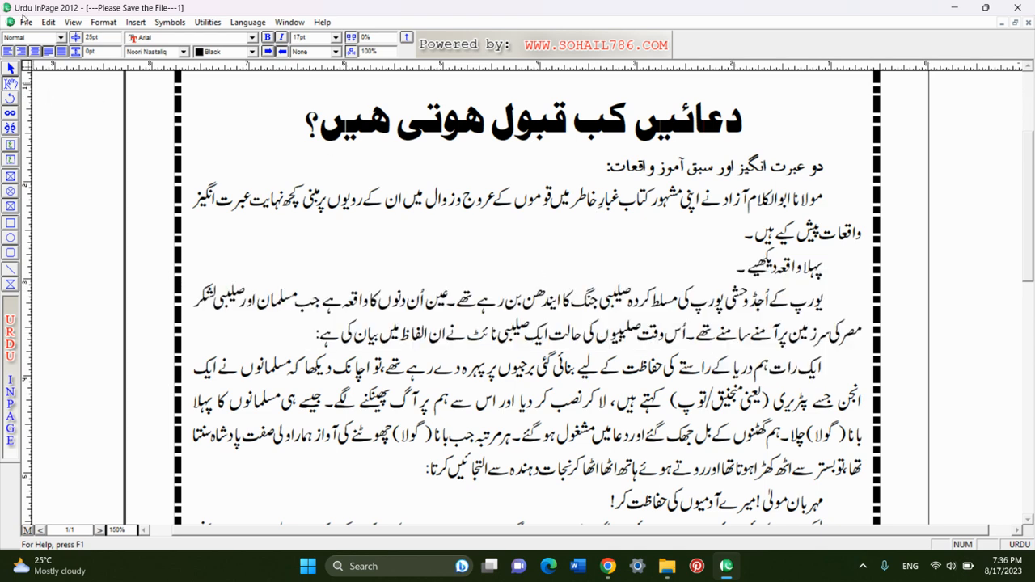
Examine the Latin and Arabic character alignment options in Paragraph Preferences, and close the dialog without changing anything
left_click(103, 23)
left_click(134, 85)
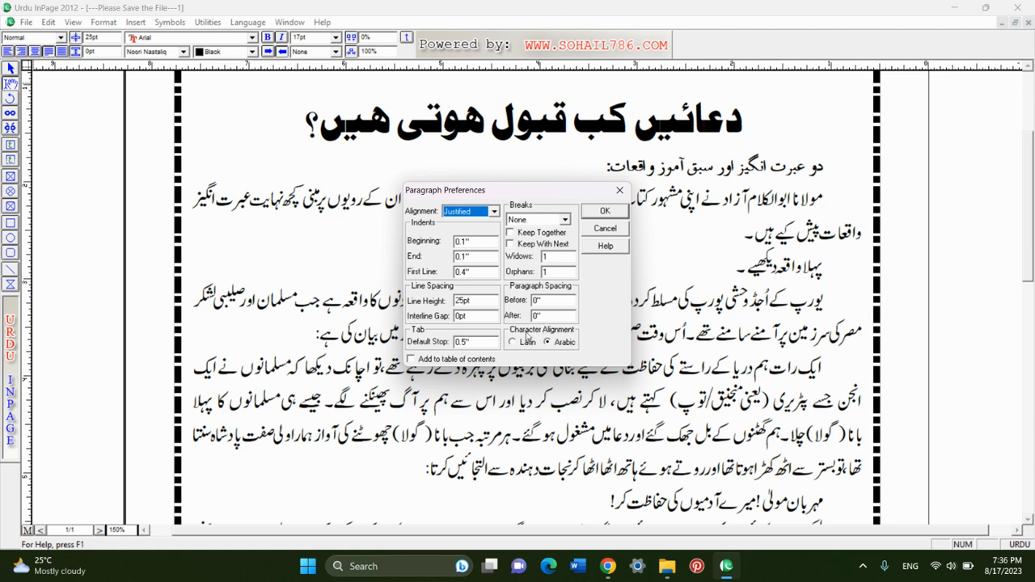
left_click_drag(511, 189, 514, 171)
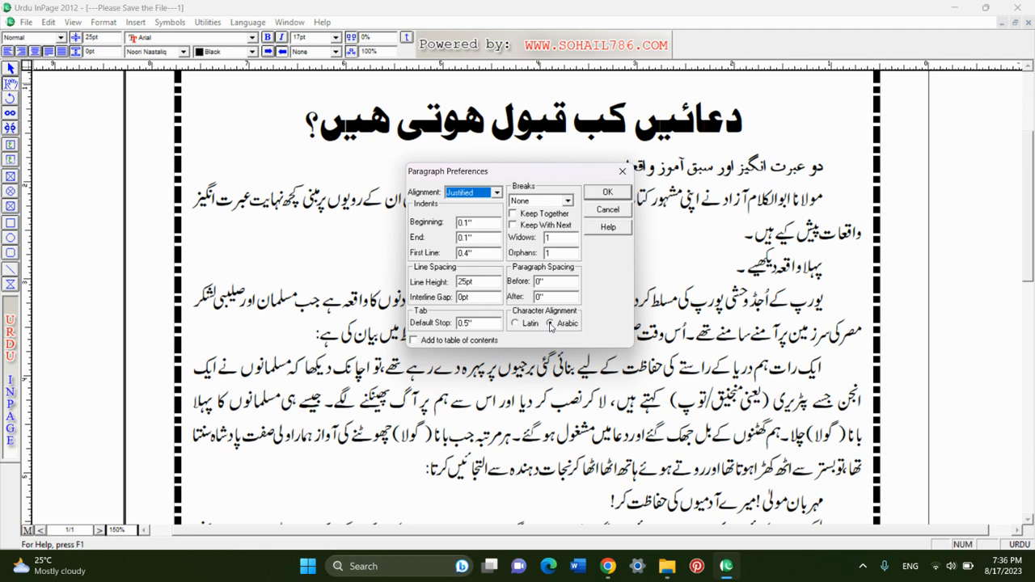
left_click(607, 191)
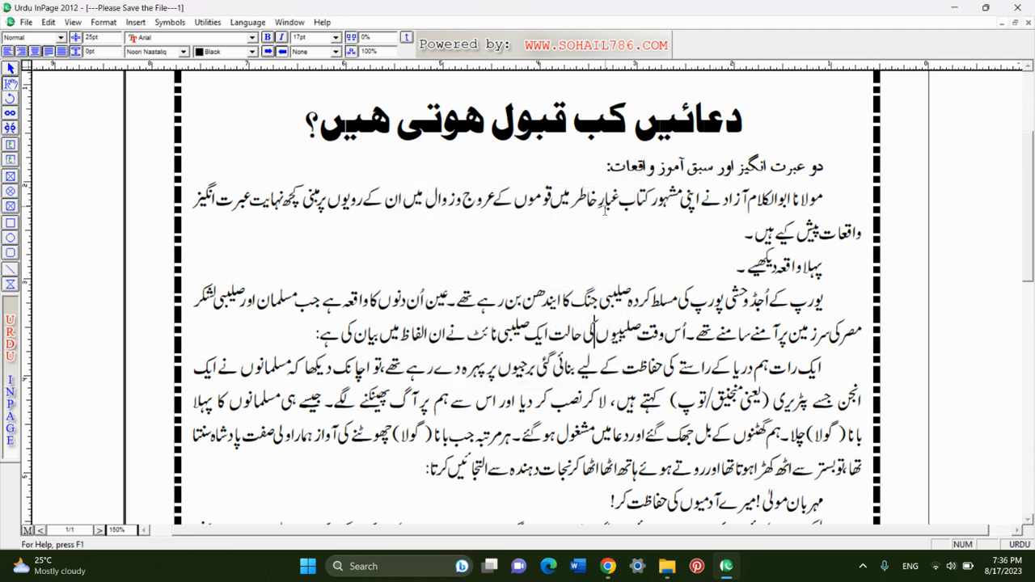
Insert six blank lines after the end of the first body paragraph
left_click(716, 230)
key("Return")
key("Return")
key("Return")
key("Return")
key("Return")
key("Return")
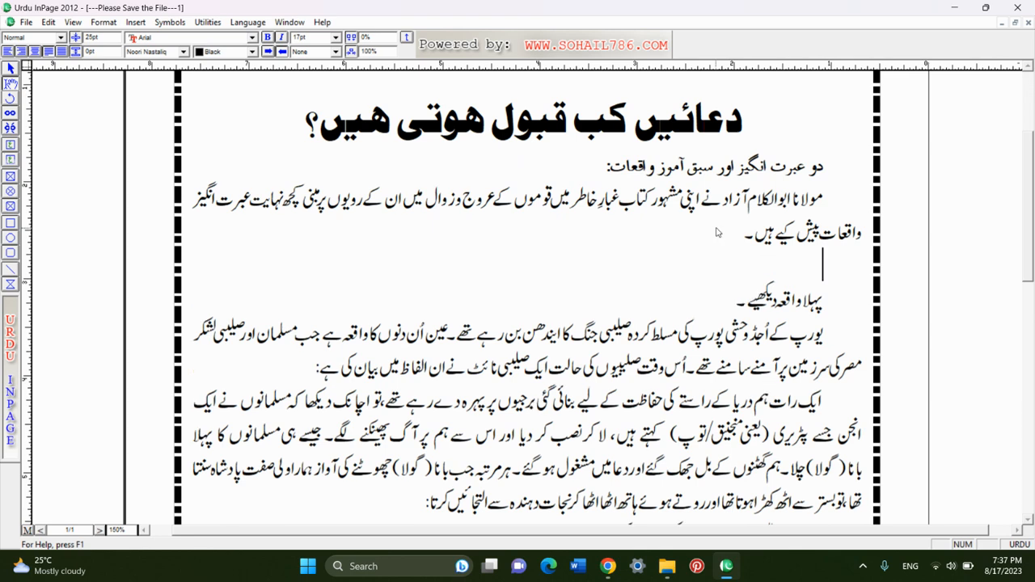
Place the cursor in the second blank line, switch the input language to English and left-align the line
left_click(430, 316)
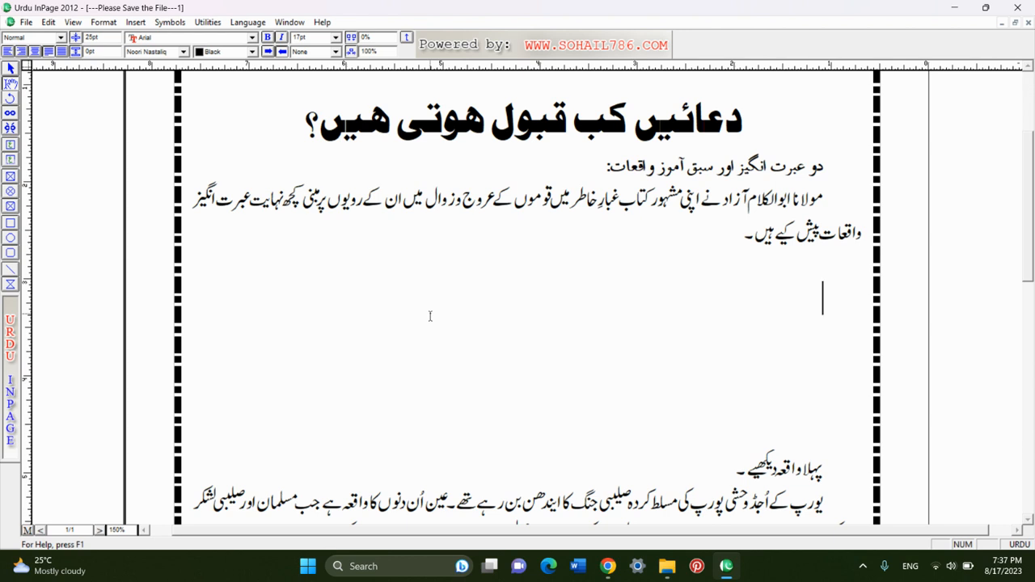
key("ctrl+space")
left_click(7, 51)
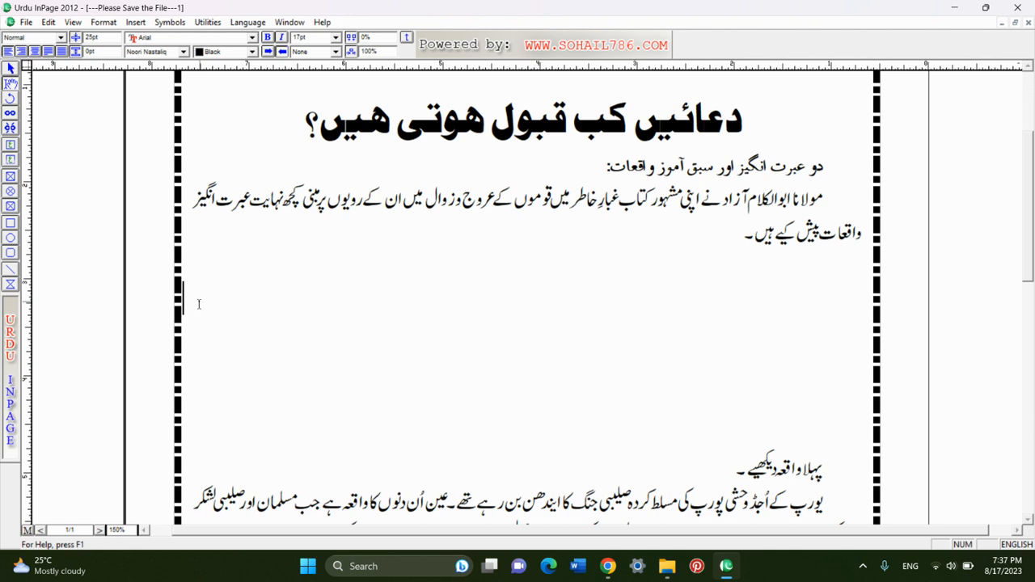
Enter "asdf" on the left-aligned line, copy it and paste it repeatedly to get ten "asdf" words in a row
type("asdf")
left_click_drag(229, 305, 183, 307)
left_click(229, 299)
key("ctrl+v")
key("ctrl+v")
key("ctrl+v")
key("ctrl+v")
key("ctrl+v")
key("ctrl+v")
key("ctrl+v")
key("ctrl+v")
key("ctrl+v")
key("ctrl+v")
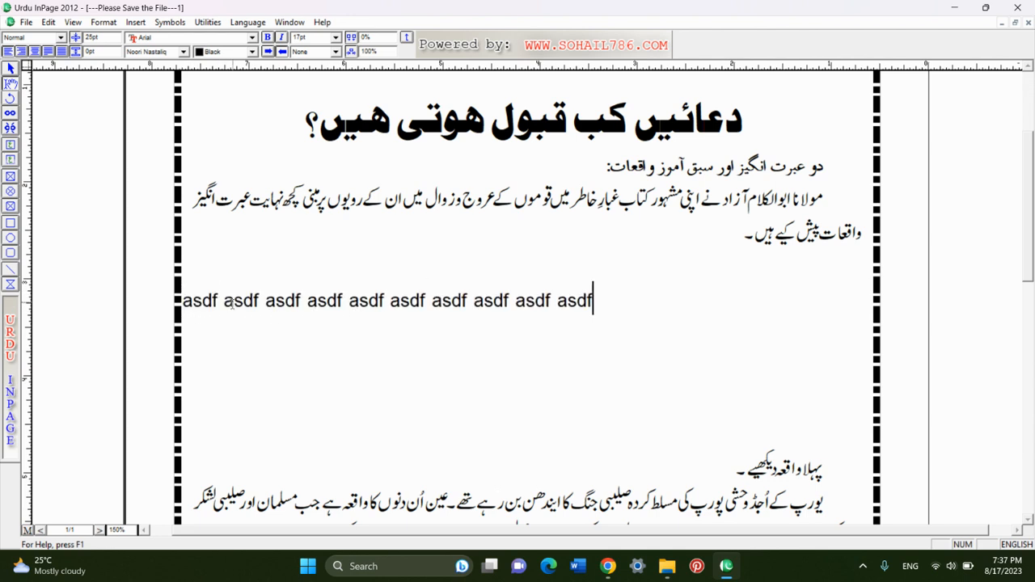